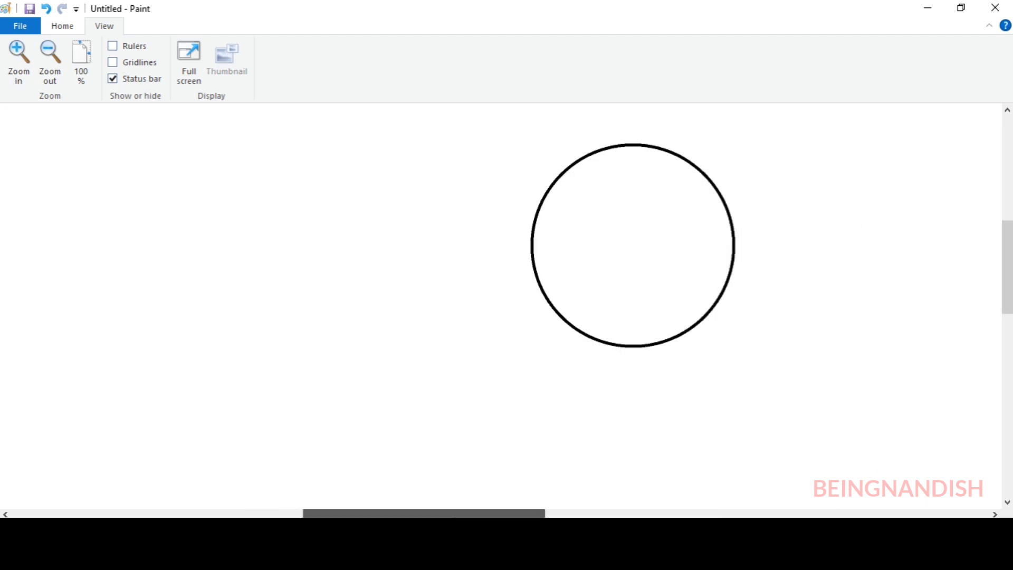
pyautogui.click(18, 60)
pyautogui.scroll(-1, 488, 351)
# Draw a thin vertical and a thin horizontal black line across the circle, crossing at its centre
pyautogui.moveTo(1008, 268); pyautogui.dragTo(1007, 264)
pyautogui.click(62, 26)
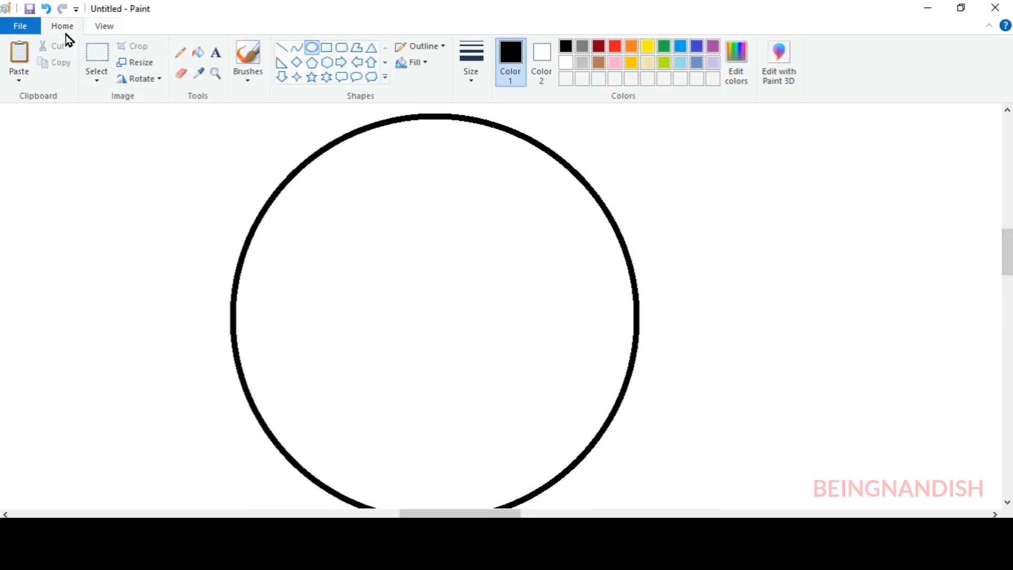
pyautogui.click(471, 63)
pyautogui.click(489, 132)
pyautogui.moveTo(437, 115); pyautogui.dragTo(436, 471)
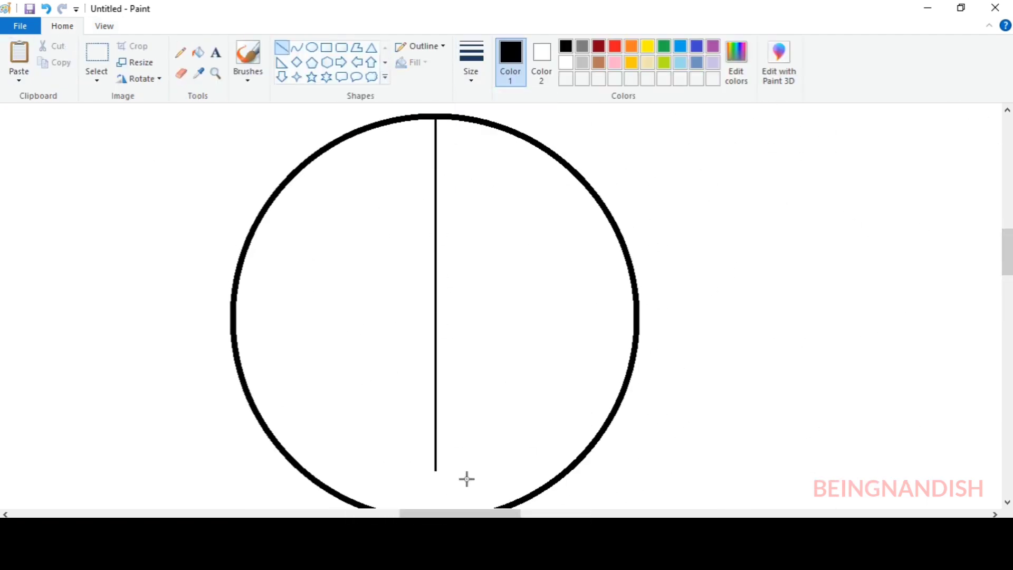
pyautogui.moveTo(238, 316); pyautogui.dragTo(580, 318)
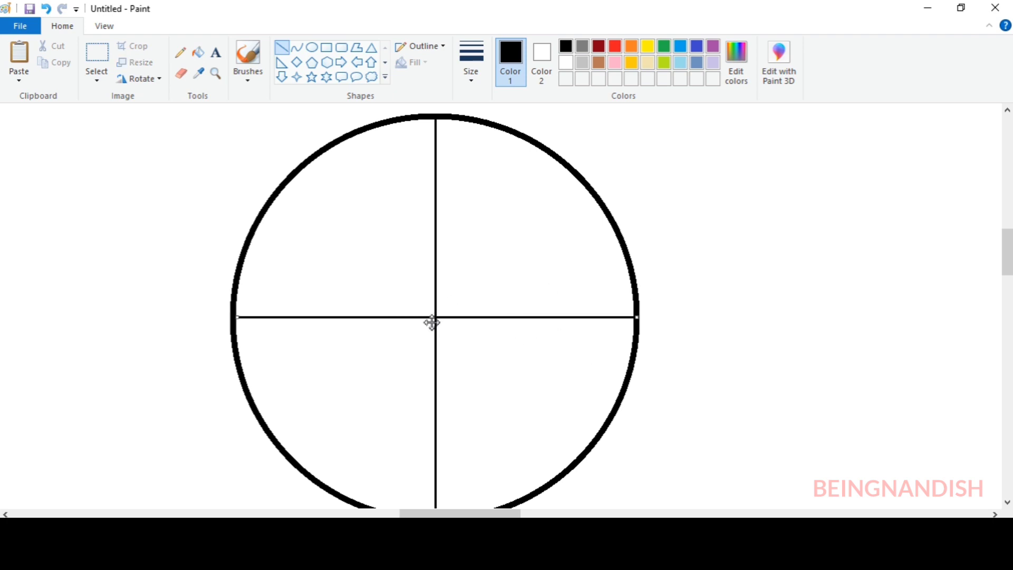
pyautogui.moveTo(433, 320); pyautogui.dragTo(433, 317)
# Select the circle's upper-right quarter, including its horizontal radius, and delete it
pyautogui.click(97, 54)
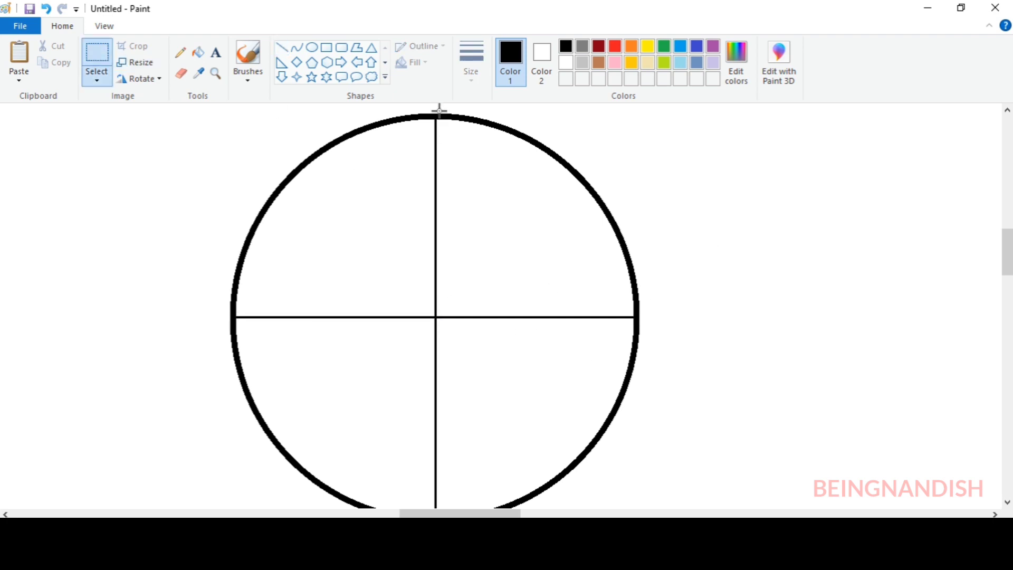
pyautogui.moveTo(625, 323); pyautogui.dragTo(626, 322)
pyautogui.rightClick(606, 261)
pyautogui.click(647, 369)
# Delete the circle's lower half and the stray line remnant below it, keeping only the upper-left quarter
pyautogui.scroll(-2, 301, 253)
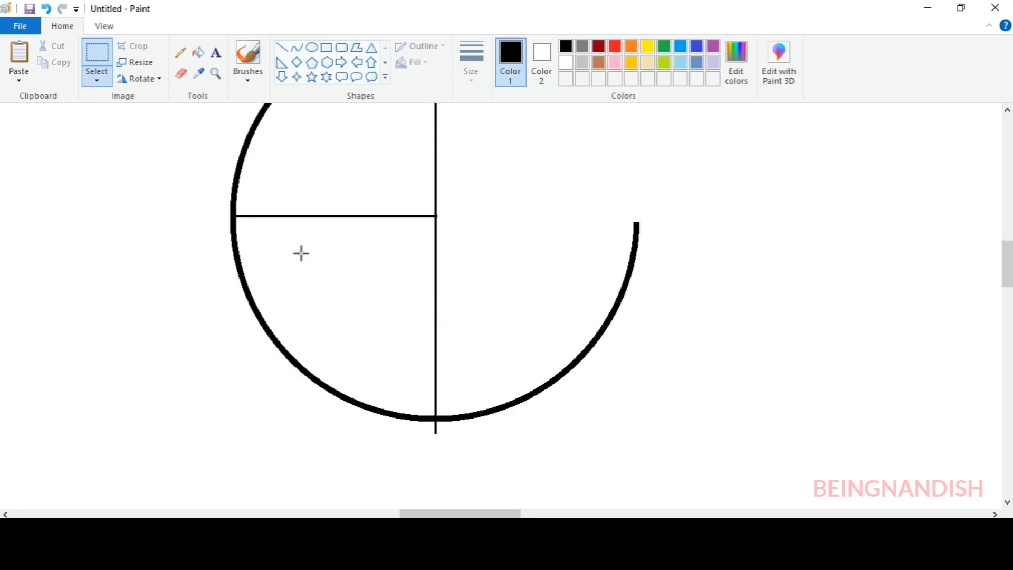
pyautogui.moveTo(586, 380); pyautogui.dragTo(660, 430)
pyautogui.rightClick(501, 431)
pyautogui.click(546, 371)
pyautogui.moveTo(426, 412); pyautogui.dragTo(495, 468)
pyautogui.rightClick(446, 444)
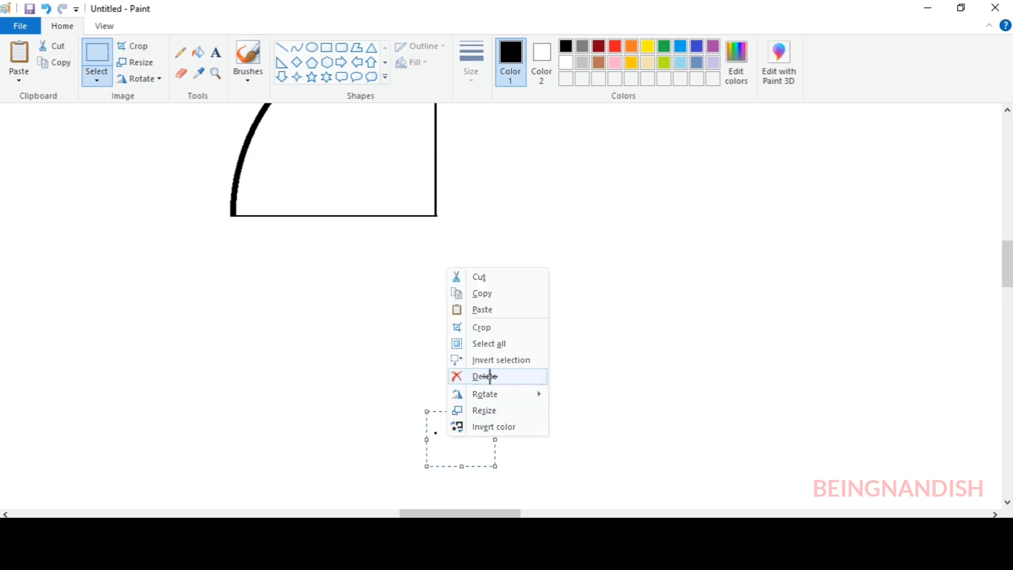
pyautogui.click(517, 375)
# Draw a diagonal line from the middle of the quarter's arc to the circle's centre
pyautogui.scroll(2, 280, 199)
pyautogui.click(104, 26)
pyautogui.click(12, 71)
pyautogui.moveTo(1009, 241); pyautogui.dragTo(1008, 244)
pyautogui.moveTo(430, 513); pyautogui.dragTo(446, 514)
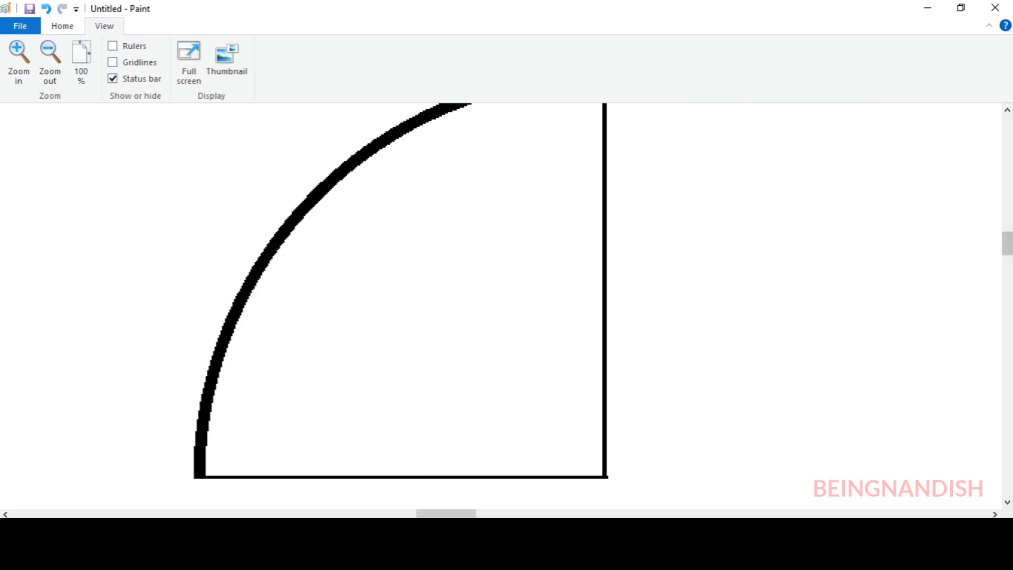
pyautogui.moveTo(1010, 246); pyautogui.dragTo(1010, 250)
pyautogui.click(63, 26)
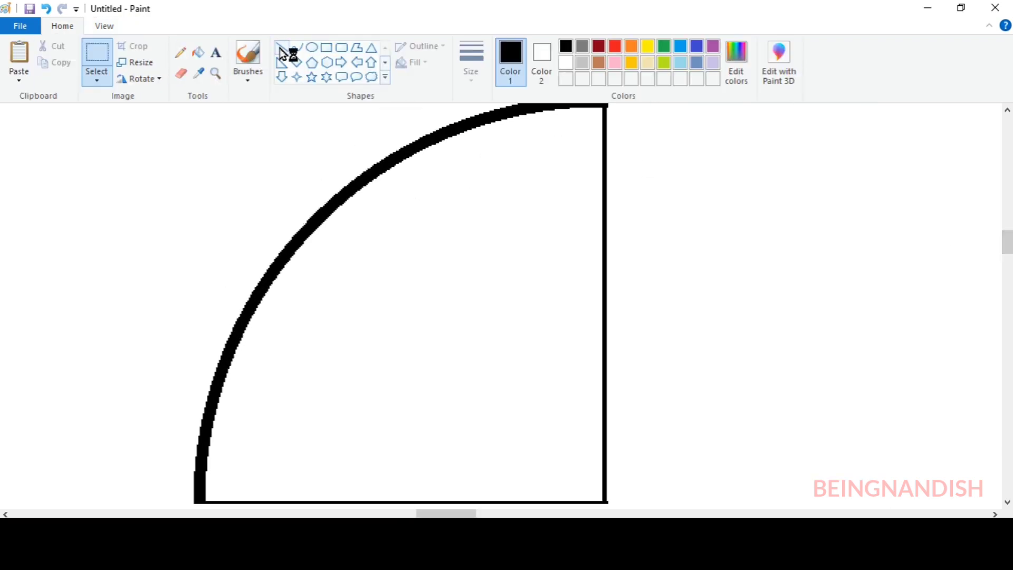
pyautogui.click(282, 47)
pyautogui.moveTo(325, 220); pyautogui.dragTo(603, 499)
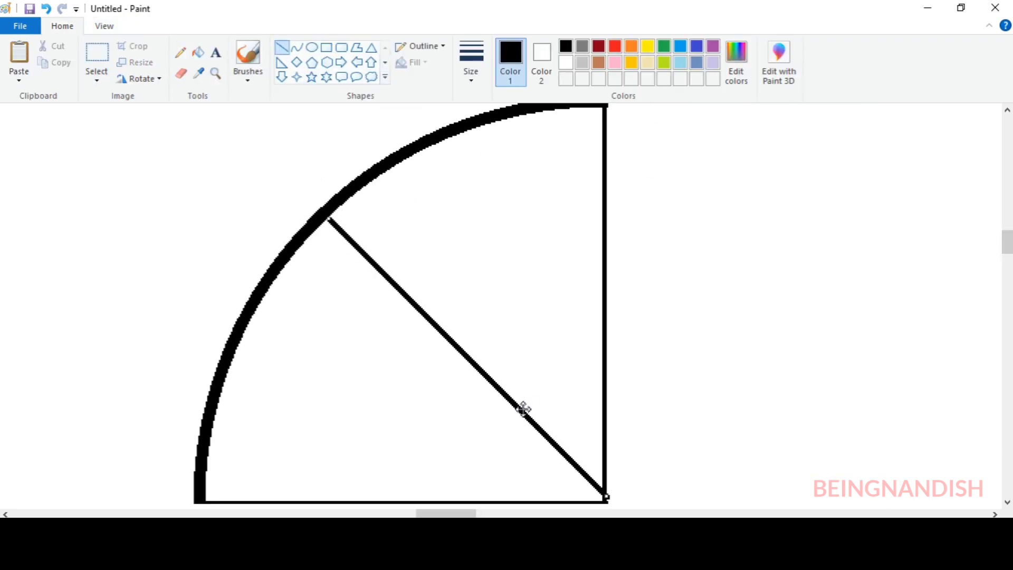
# Draw two evenly spaced, thinner lines from the arc to the centre between the diagonal and the vertical edge
pyautogui.click(477, 70)
pyautogui.click(491, 127)
pyautogui.moveTo(408, 160)
pyautogui.mouseDown()
pyautogui.moveTo(579, 436)
pyautogui.moveTo(603, 498)
pyautogui.mouseUp()
pyautogui.moveTo(505, 118); pyautogui.dragTo(603, 497)
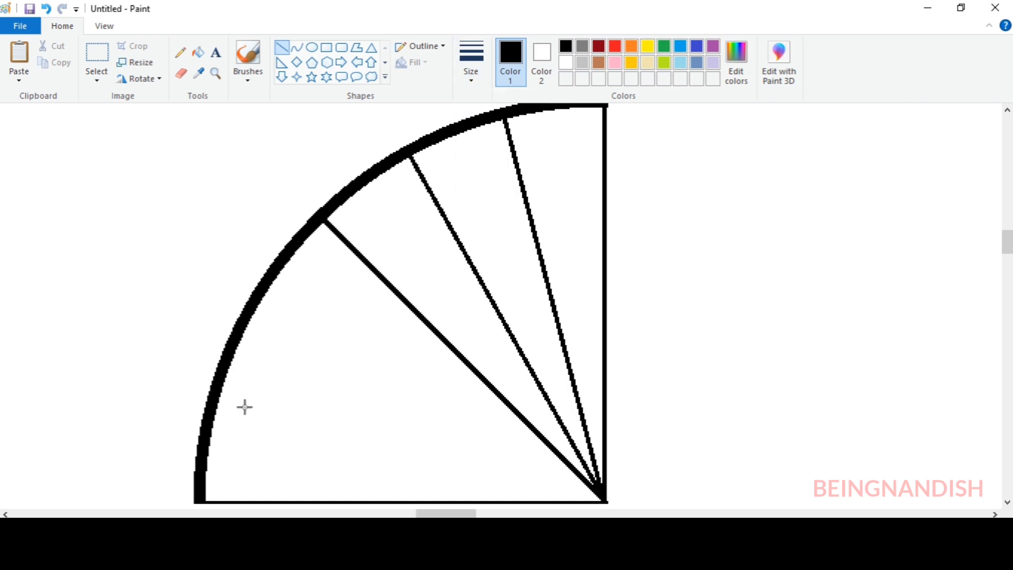
# Draw two evenly spaced lines from the arc to the centre between the diagonal and the horizontal edge
pyautogui.moveTo(266, 290)
pyautogui.mouseDown()
pyautogui.moveTo(603, 499)
pyautogui.moveTo(258, 297)
pyautogui.mouseUp()
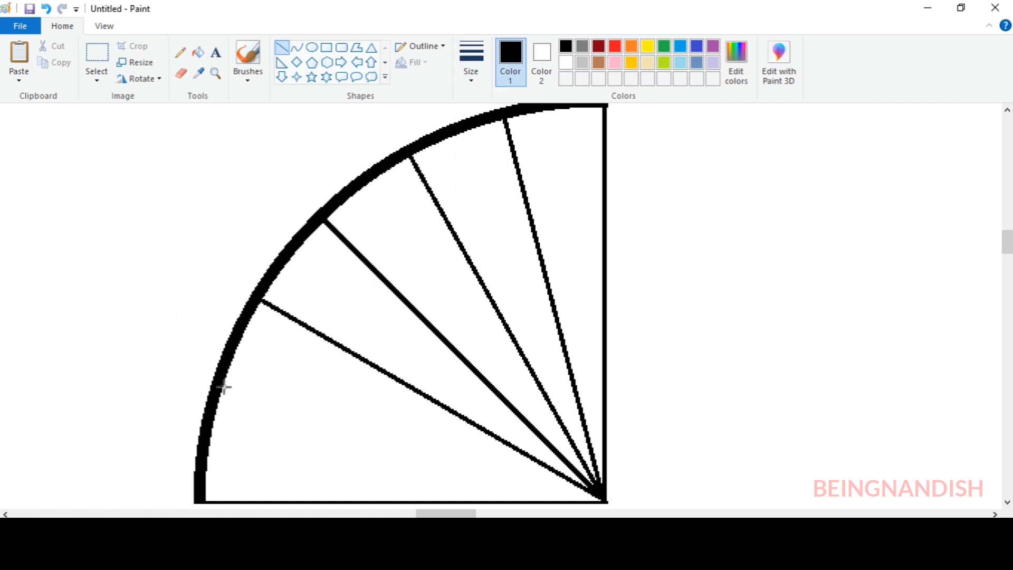
pyautogui.click(47, 12)
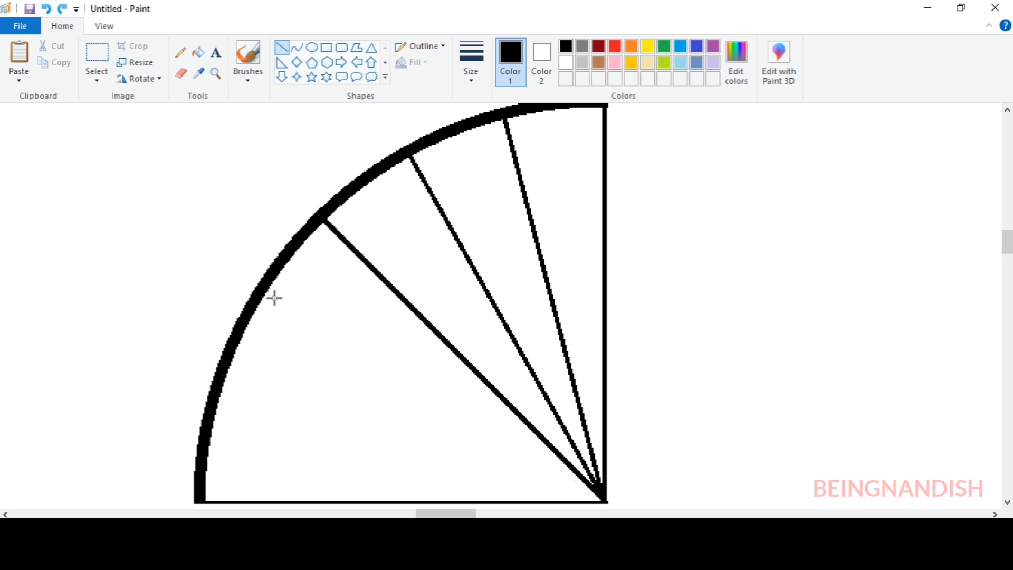
pyautogui.moveTo(267, 294)
pyautogui.mouseDown()
pyautogui.moveTo(603, 501)
pyautogui.moveTo(257, 300)
pyautogui.mouseUp()
pyautogui.moveTo(222, 395); pyautogui.dragTo(595, 499)
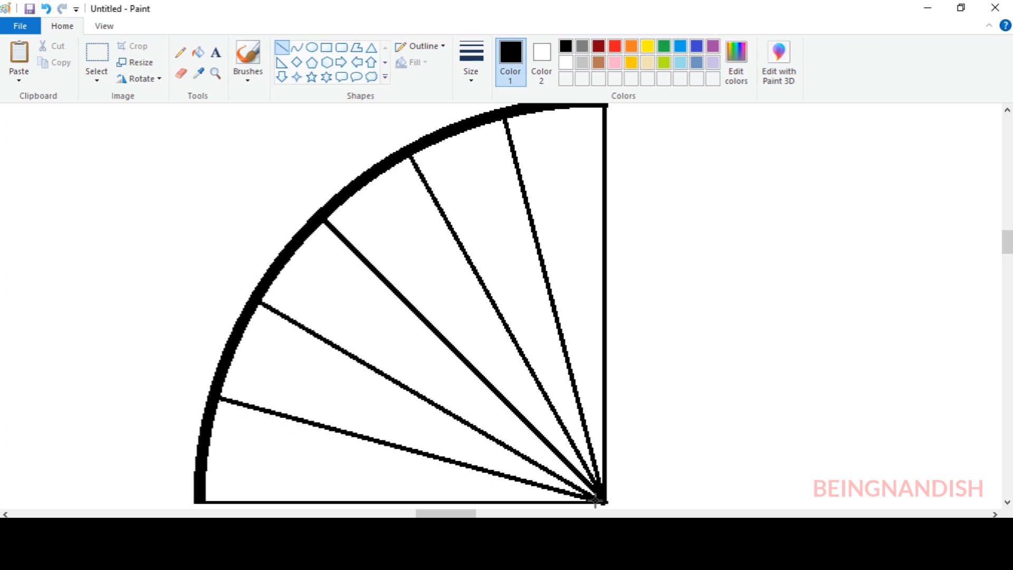
# Outline a tapered half-spoke along the vertical edge with a line bending outward and back to the centre
pyautogui.moveTo(1006, 251); pyautogui.dragTo(1007, 250)
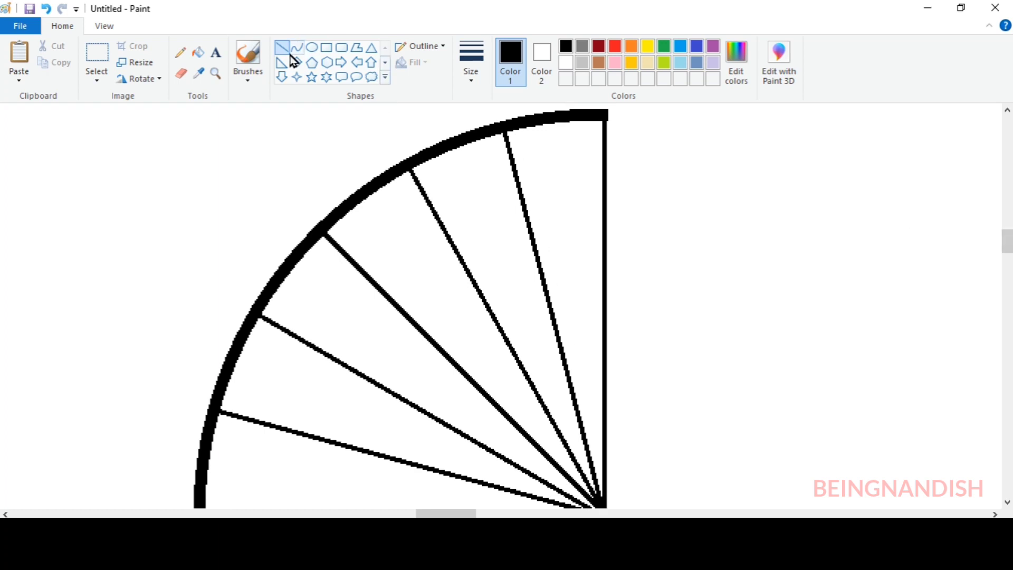
pyautogui.click(468, 53)
pyautogui.click(498, 105)
pyautogui.moveTo(604, 120); pyautogui.dragTo(590, 372)
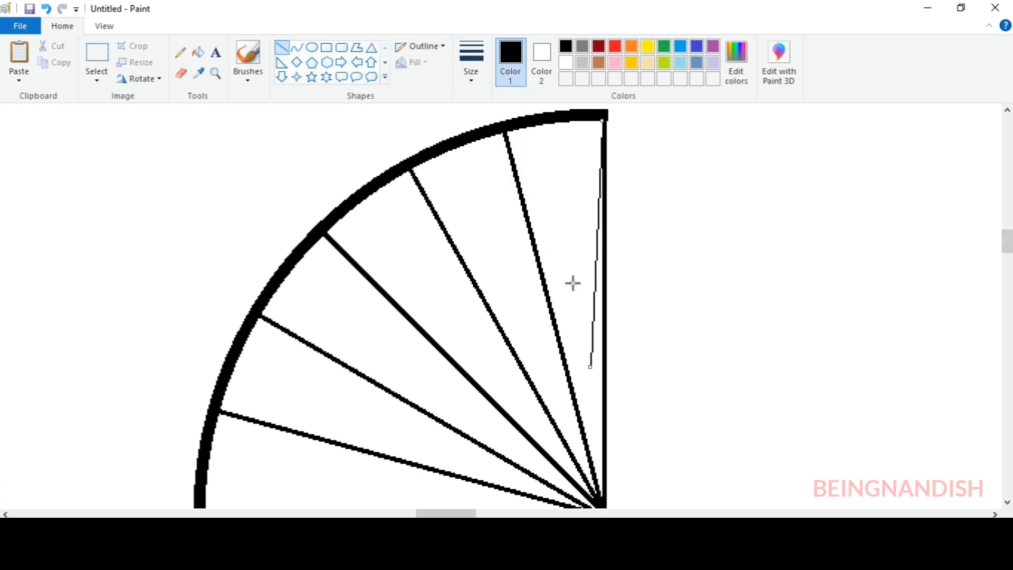
pyautogui.click(471, 68)
pyautogui.click(491, 134)
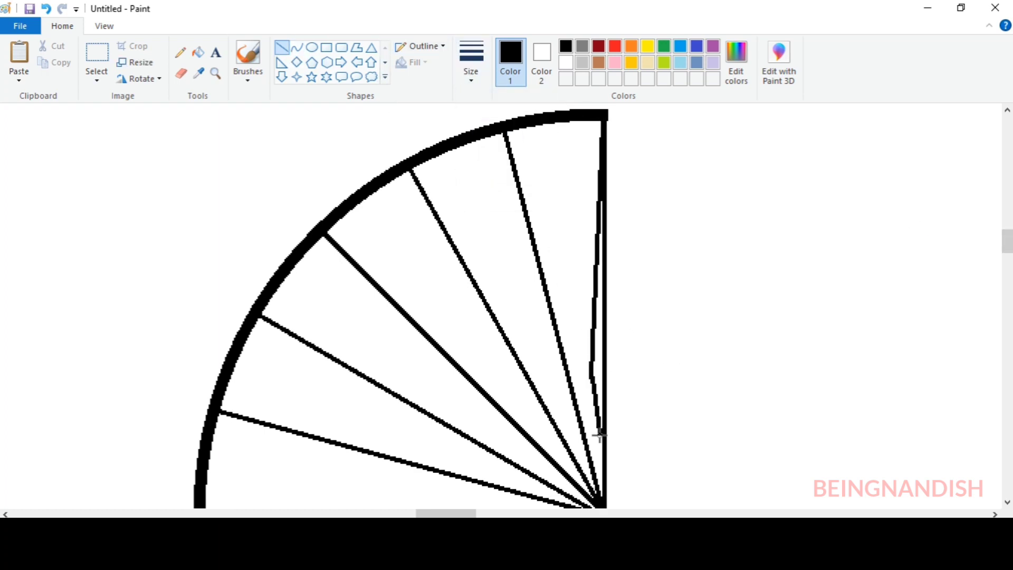
pyautogui.moveTo(599, 435); pyautogui.dragTo(601, 504)
# Outline tapered shapes on both sides of the two spokes between the vertical edge and the diagonal
pyautogui.moveTo(507, 135)
pyautogui.mouseDown()
pyautogui.moveTo(582, 376)
pyautogui.moveTo(524, 274)
pyautogui.moveTo(598, 499)
pyautogui.mouseUp()
pyautogui.moveTo(583, 377); pyautogui.dragTo(596, 486)
pyautogui.moveTo(416, 170)
pyautogui.mouseDown()
pyautogui.moveTo(545, 381)
pyautogui.moveTo(502, 369)
pyautogui.moveTo(594, 495)
pyautogui.mouseUp()
pyautogui.moveTo(544, 381); pyautogui.dragTo(589, 490)
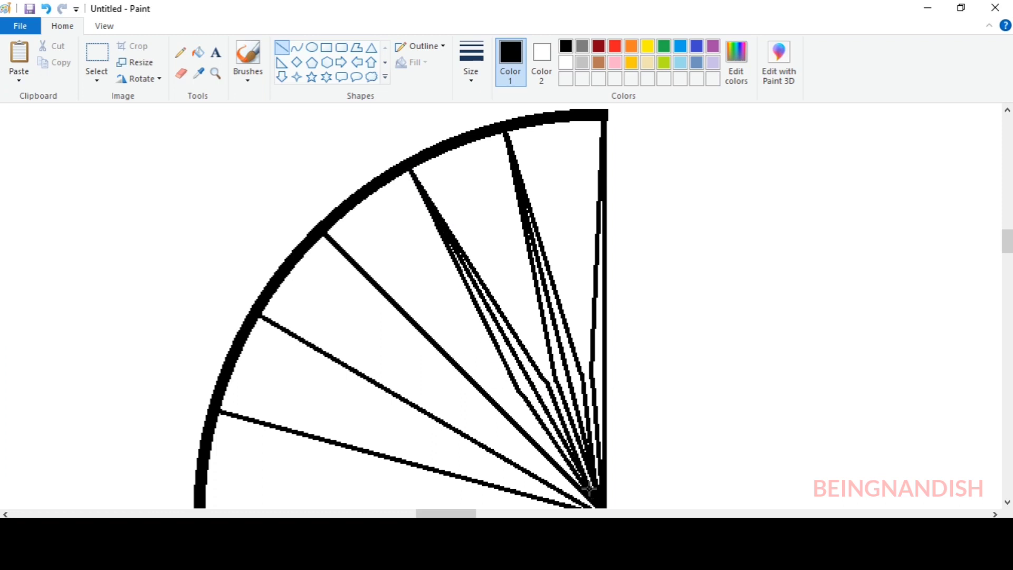
# Outline a tapered shape on both sides of the diagonal spoke, running from the arc to the centre
pyautogui.moveTo(326, 236); pyautogui.dragTo(512, 399)
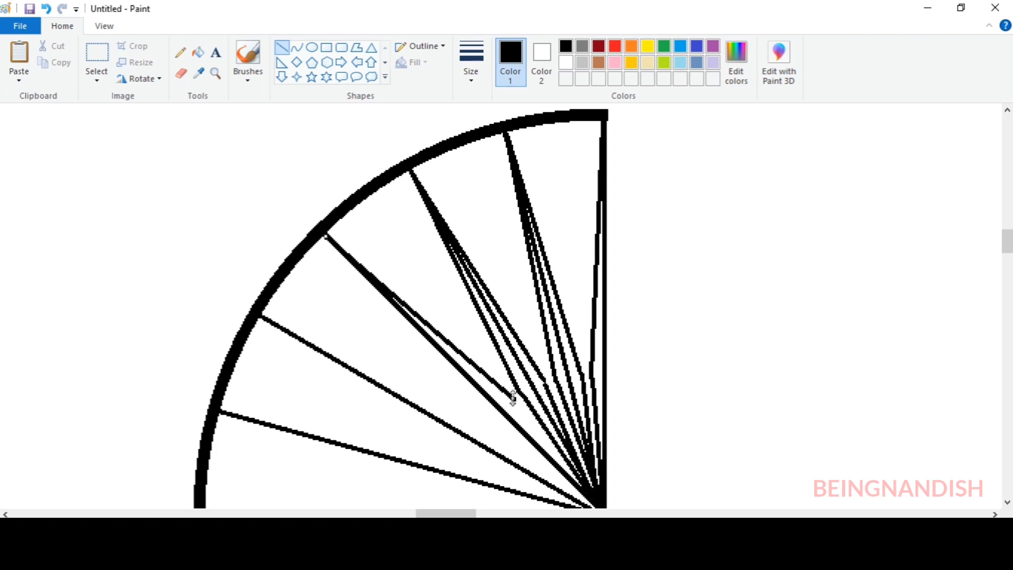
pyautogui.moveTo(326, 236)
pyautogui.mouseDown()
pyautogui.moveTo(404, 340)
pyautogui.moveTo(587, 491)
pyautogui.mouseUp()
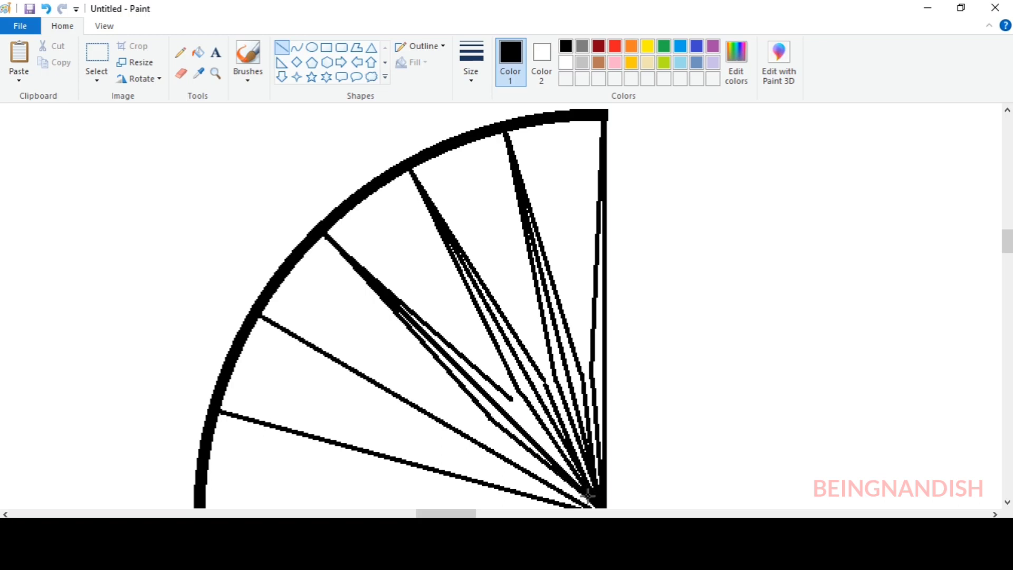
pyautogui.moveTo(512, 399); pyautogui.dragTo(579, 484)
# Outline a tapered shape on both sides of the spoke just below the diagonal
pyautogui.moveTo(260, 318); pyautogui.dragTo(485, 431)
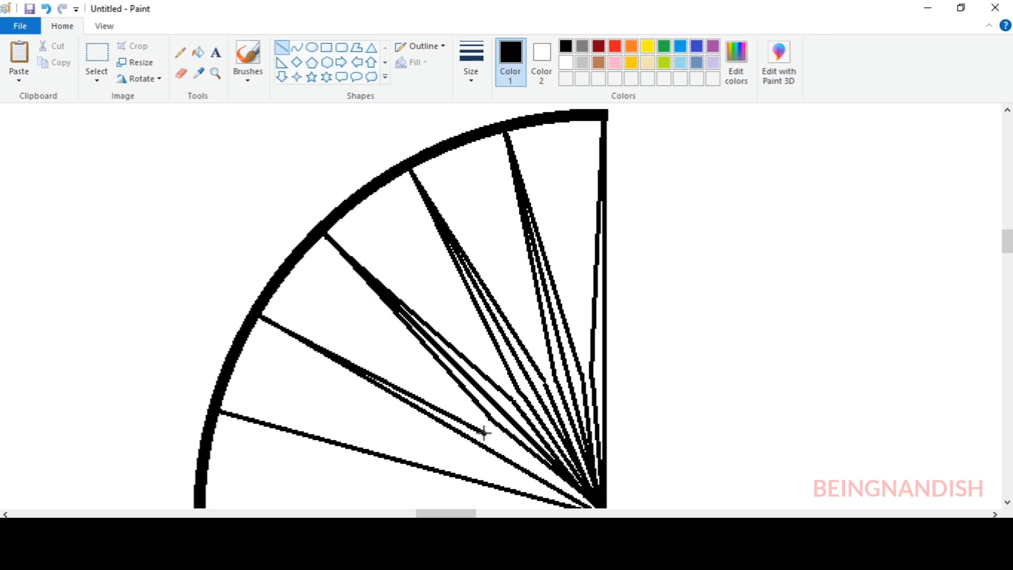
pyautogui.moveTo(260, 317); pyautogui.dragTo(466, 455)
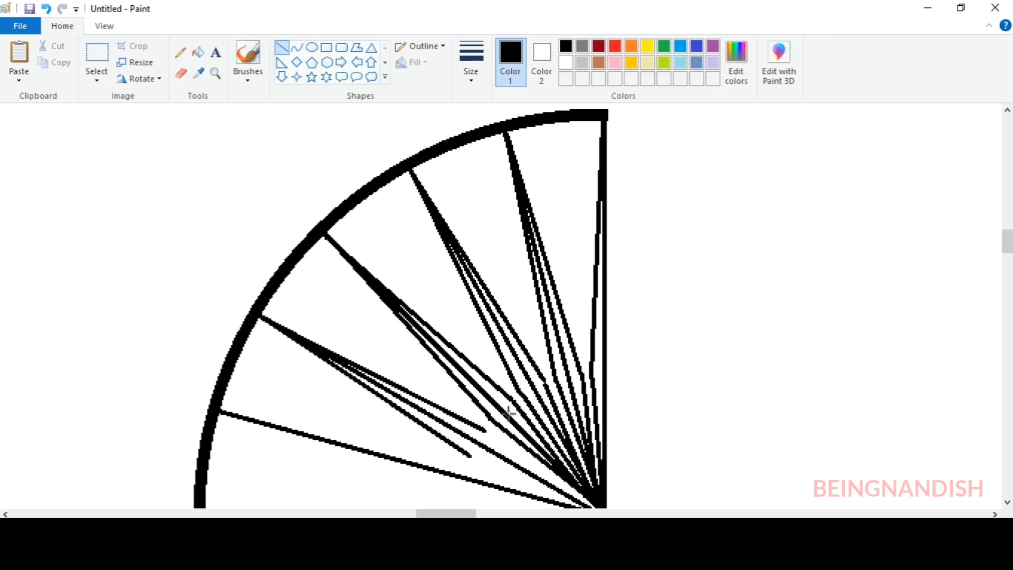
pyautogui.scroll(-1, 484, 432)
pyautogui.moveTo(485, 330); pyautogui.dragTo(597, 410)
pyautogui.moveTo(471, 356); pyautogui.dragTo(582, 405)
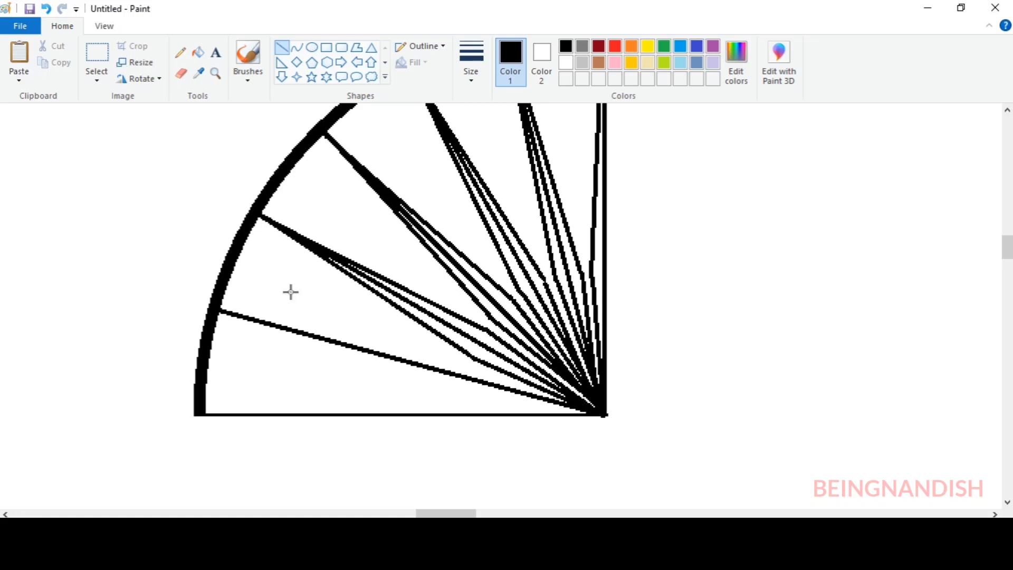
# Outline the lowest slanted spoke on both sides and add a tapered half-spoke above the horizontal edge
pyautogui.moveTo(219, 311); pyautogui.dragTo(468, 366)
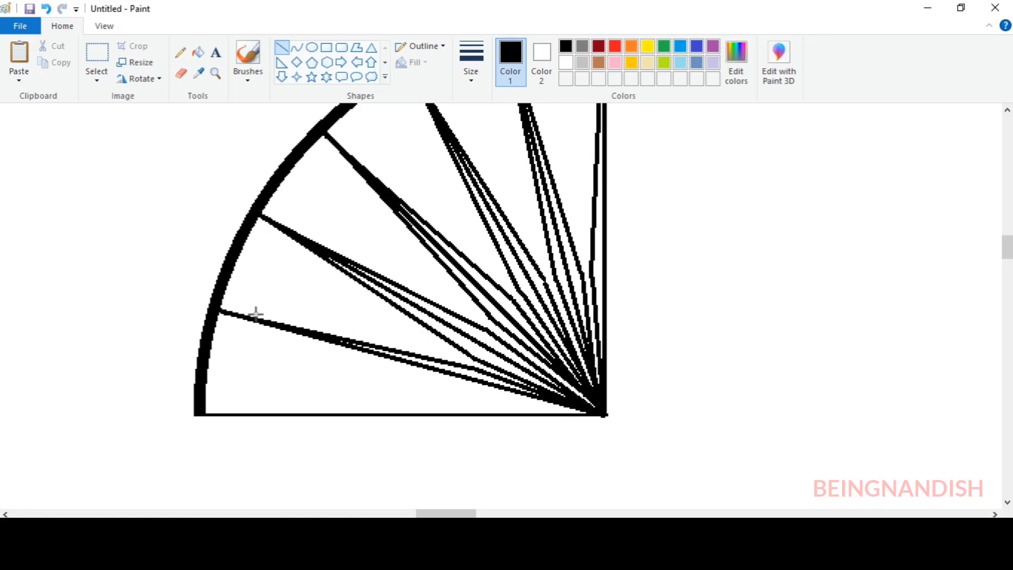
pyautogui.moveTo(256, 314); pyautogui.dragTo(603, 412)
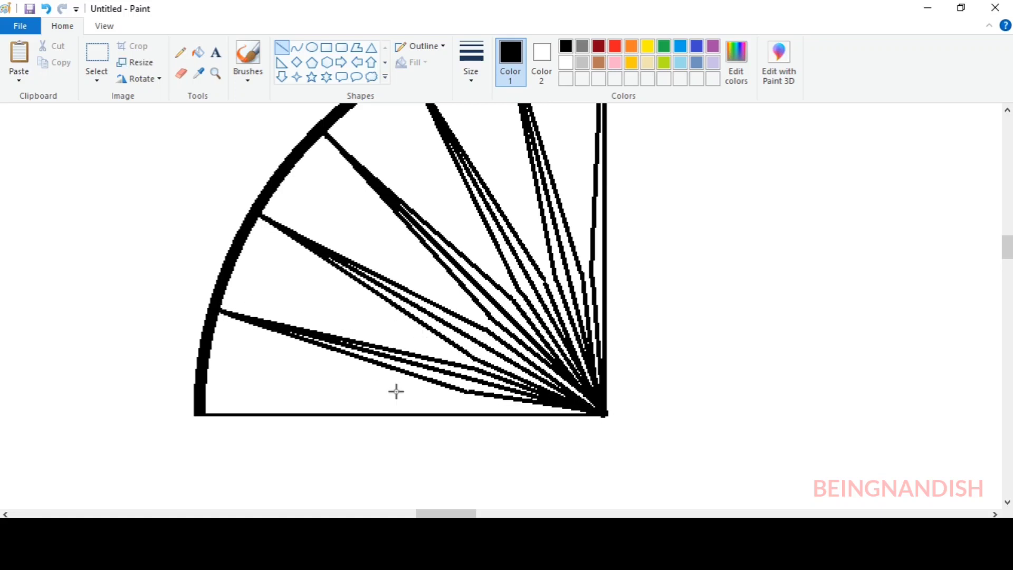
pyautogui.moveTo(205, 411)
pyautogui.mouseDown()
pyautogui.moveTo(466, 403)
pyautogui.moveTo(605, 413)
pyautogui.mouseUp()
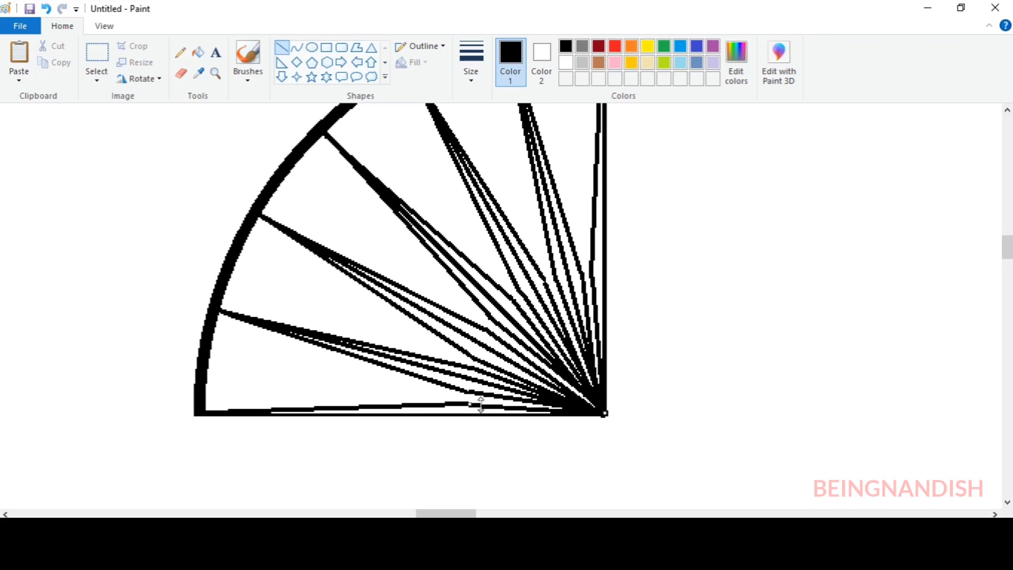
# Fill the tapered outlines of all the spokes with black
pyautogui.click(198, 52)
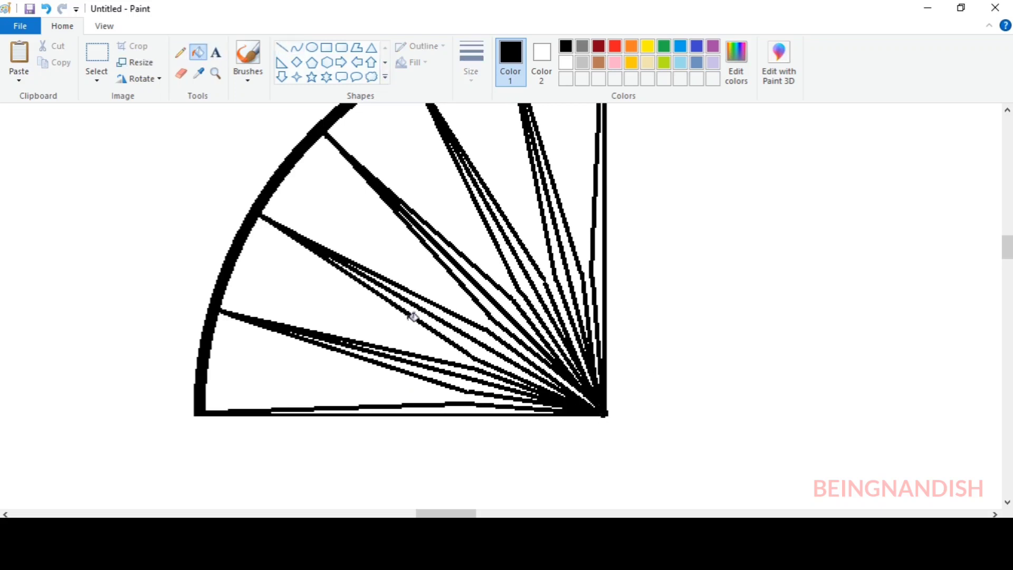
pyautogui.click(424, 405)
pyautogui.click(469, 375)
pyautogui.click(477, 354)
pyautogui.click(488, 313)
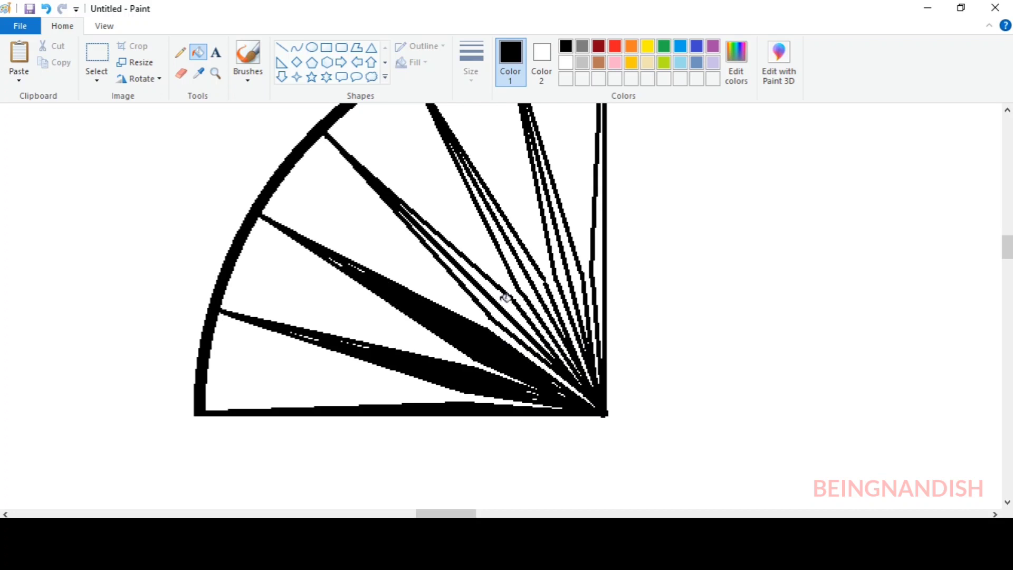
pyautogui.click(598, 272)
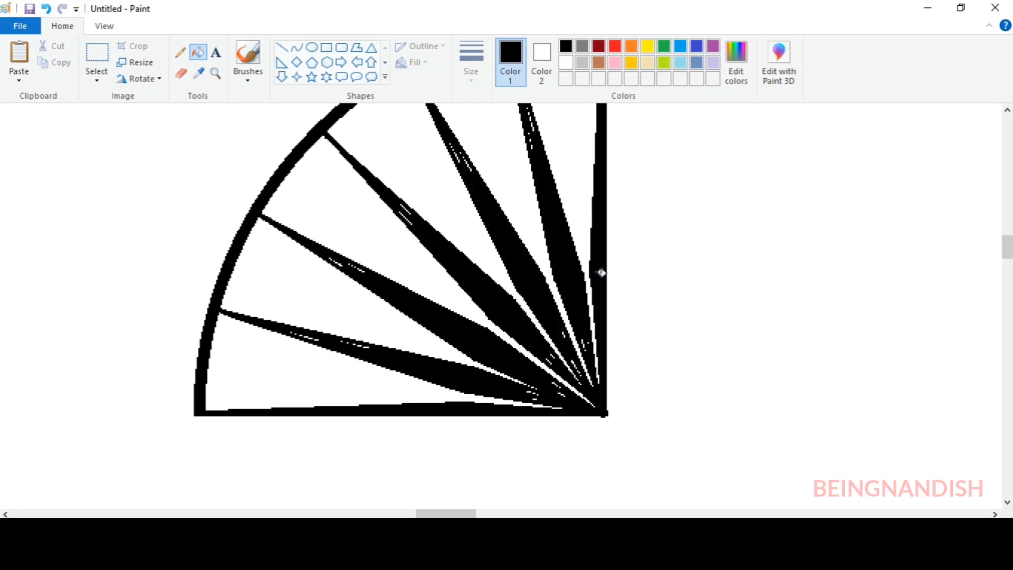
# Cover the small white gaps left inside the spokes with short black lines
pyautogui.click(282, 51)
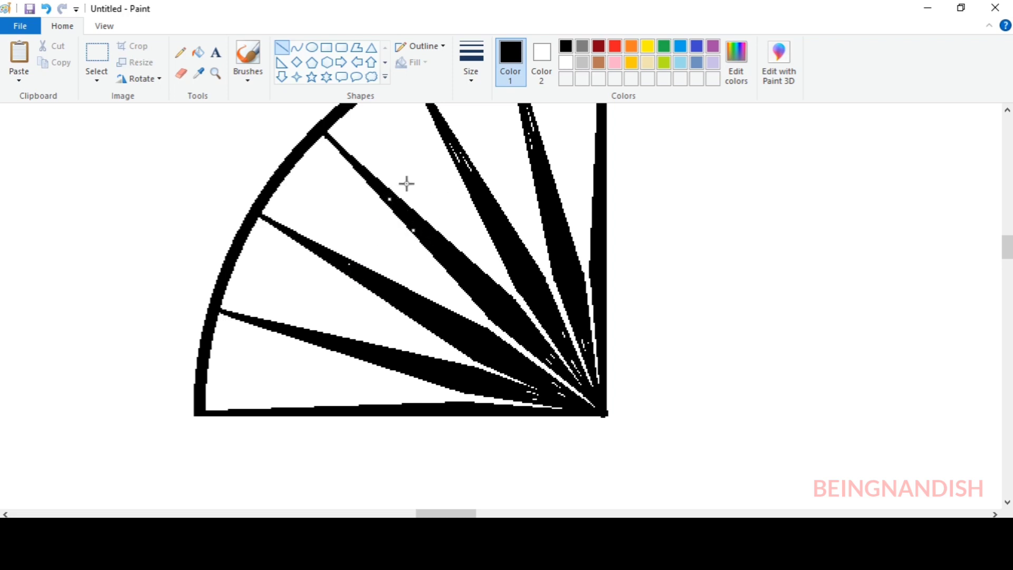
pyautogui.scroll(4, 567, 207)
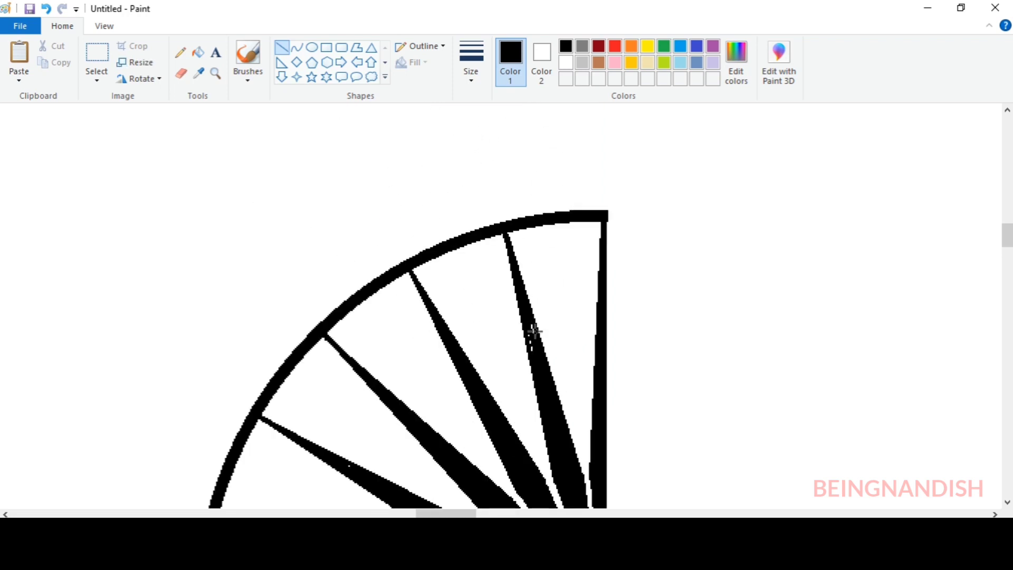
pyautogui.scroll(-6, 569, 318)
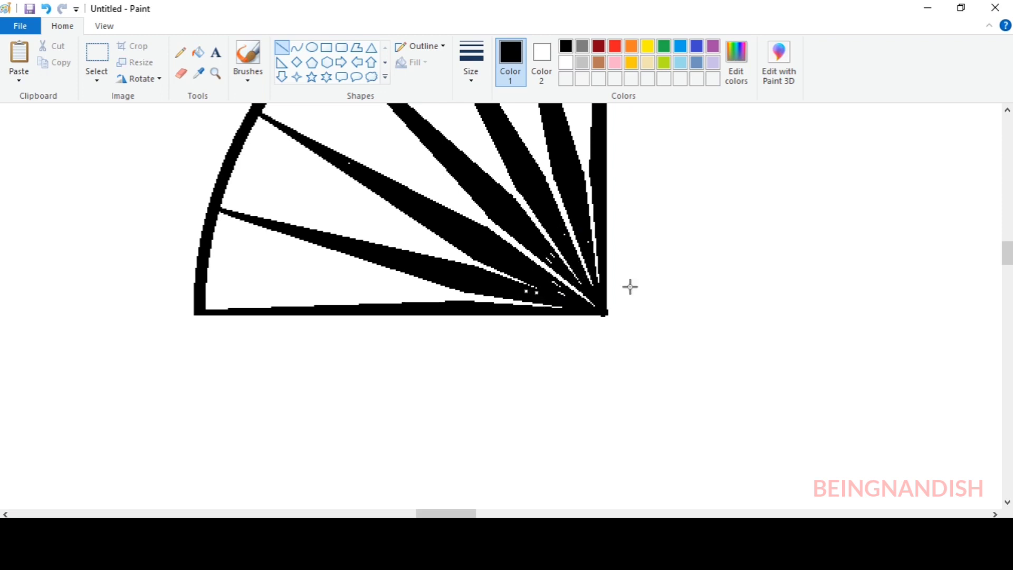
pyautogui.scroll(4, 630, 287)
pyautogui.scroll(-2, 561, 301)
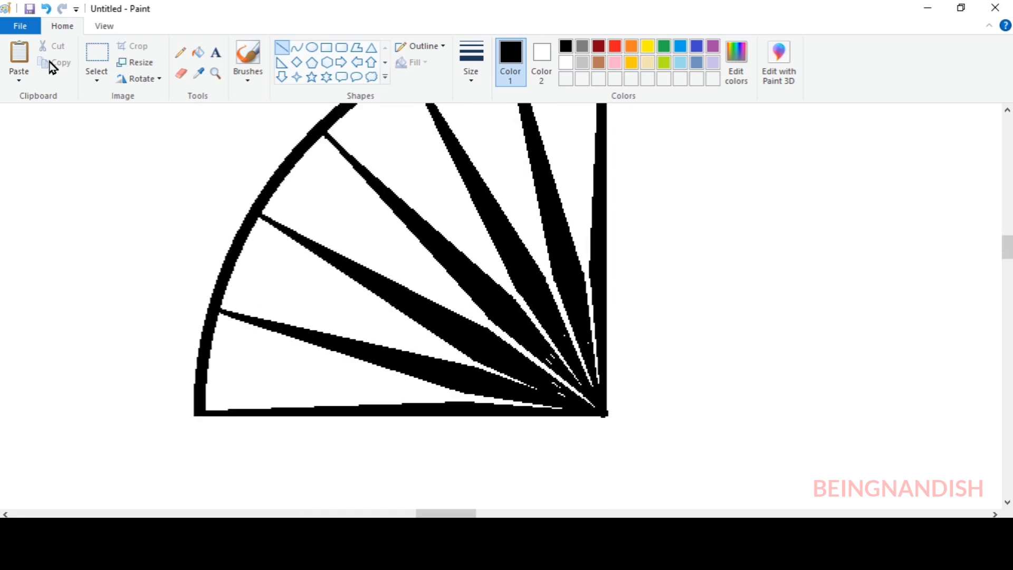
# Draw a small black circle and place it on the arc midway between the vertical spoke and its neighbour
pyautogui.click(104, 26)
pyautogui.click(50, 58)
pyautogui.scroll(2, 176, 339)
pyautogui.hscroll(-5, 268, 236)
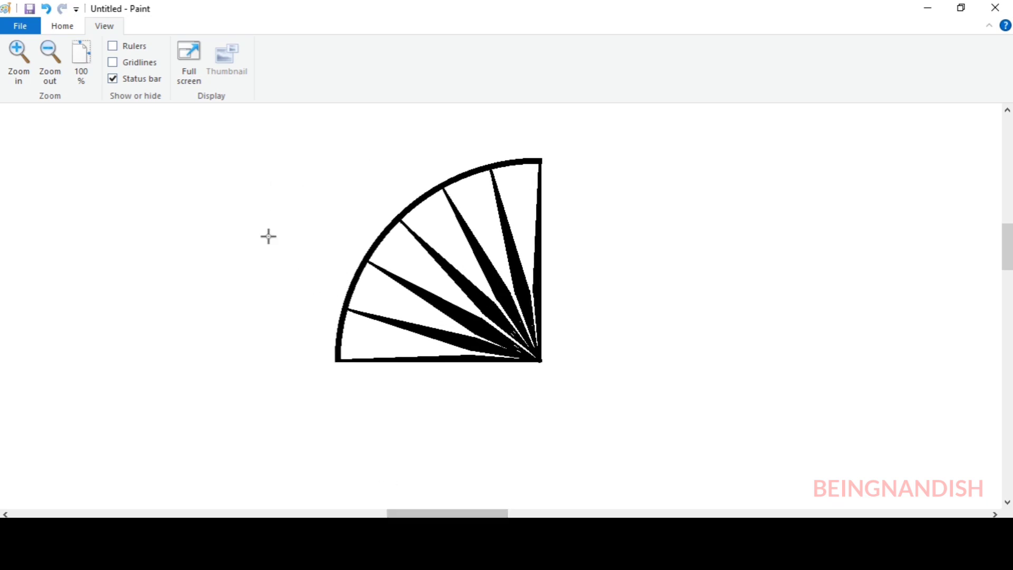
pyautogui.scroll(1, 426, 406)
pyautogui.hscroll(5, 431, 409)
pyautogui.click(62, 26)
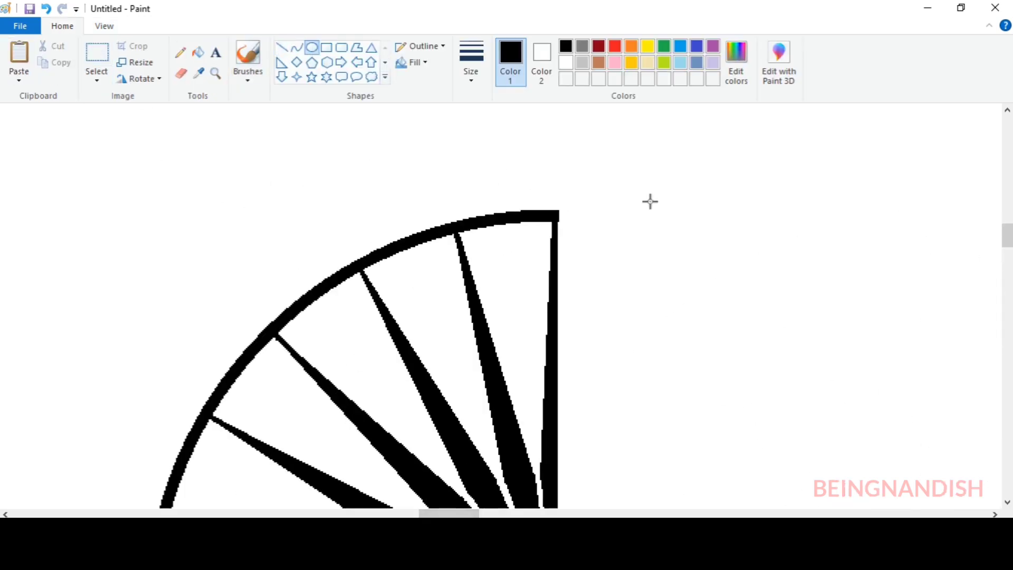
pyautogui.moveTo(653, 200); pyautogui.dragTo(702, 261)
pyautogui.moveTo(687, 224); pyautogui.dragTo(513, 217)
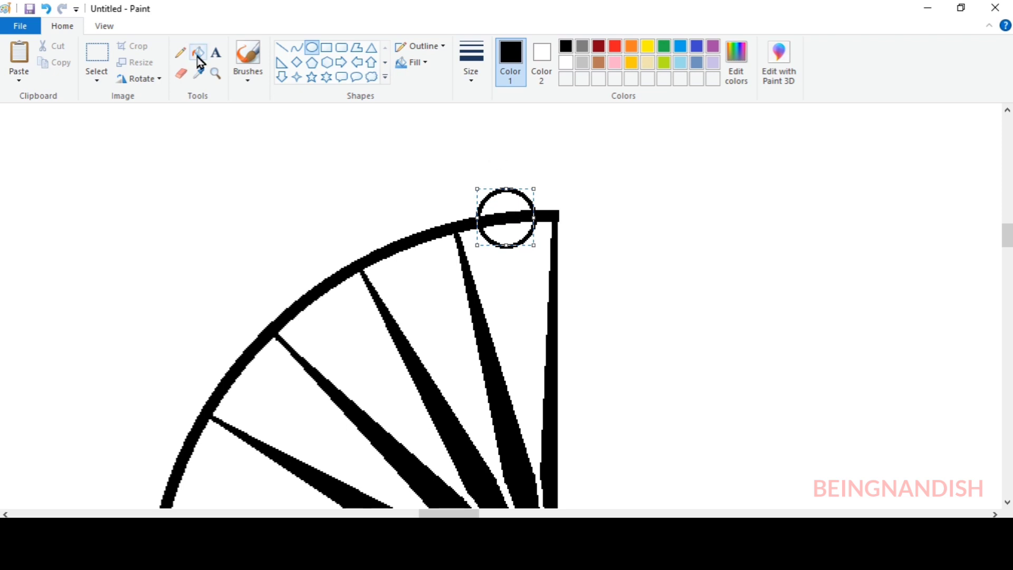
pyautogui.click(197, 55)
pyautogui.click(516, 228)
pyautogui.click(45, 10)
pyautogui.click(45, 10)
# Draw a small black circle in the empty area beside the top of the arc and fill it with black
pyautogui.click(312, 48)
pyautogui.moveTo(711, 245); pyautogui.dragTo(768, 334)
pyautogui.moveTo(733, 272); pyautogui.dragTo(625, 200)
pyautogui.click(198, 52)
pyautogui.click(636, 202)
# Select the filled dot and move it onto the arc midway between the vertical spoke and its neighbour
pyautogui.click(96, 58)
pyautogui.moveTo(601, 164); pyautogui.dragTo(673, 234)
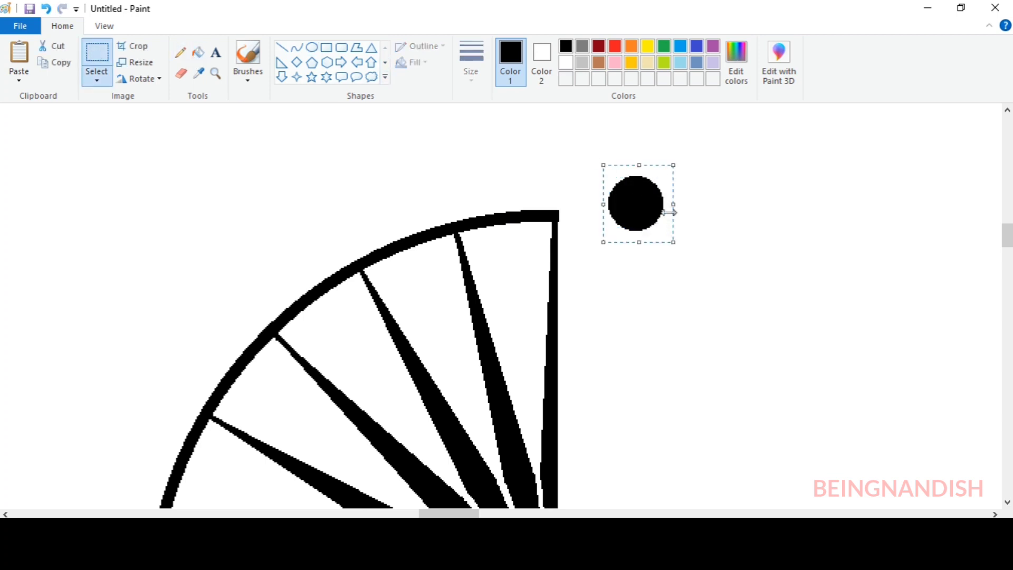
pyautogui.moveTo(647, 200); pyautogui.dragTo(516, 220)
# Paste two copies of the dot and place them on the arc in the next two gaps between spokes
pyautogui.rightClick(371, 154)
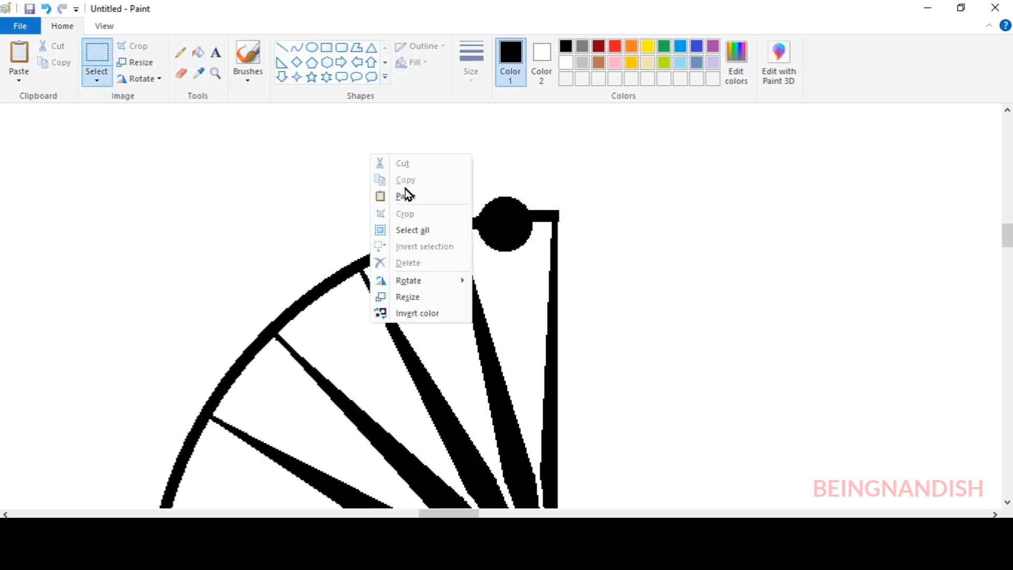
pyautogui.click(406, 194)
pyautogui.moveTo(22, 143); pyautogui.dragTo(395, 240)
pyautogui.rightClick(218, 201)
pyautogui.click(254, 240)
pyautogui.moveTo(63, 148); pyautogui.dragTo(242, 278)
# Paste three more dots and place them on the arc in the three lowest gaps between spokes
pyautogui.scroll(-2, 127, 204)
pyautogui.rightClick(127, 205)
pyautogui.click(163, 244)
pyautogui.scroll(-2, 147, 209)
pyautogui.rightClick(117, 197)
pyautogui.click(153, 236)
pyautogui.moveTo(53, 155); pyautogui.dragTo(165, 370)
pyautogui.rightClick(107, 194)
pyautogui.click(144, 234)
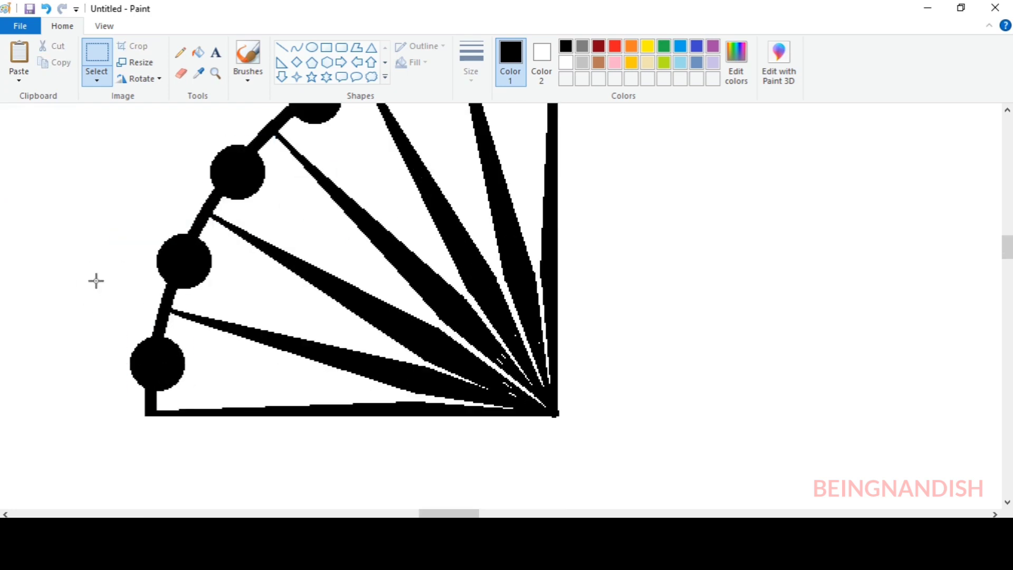
# Select the whole quarter wheel up to its vertical and horizontal edges and copy it
pyautogui.click(104, 26)
pyautogui.click(47, 61)
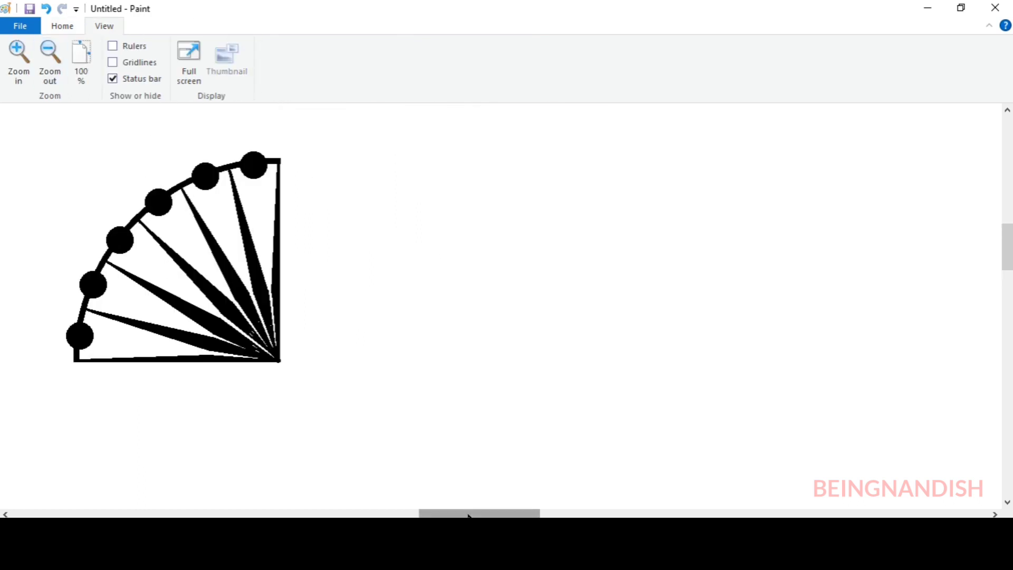
pyautogui.click(62, 26)
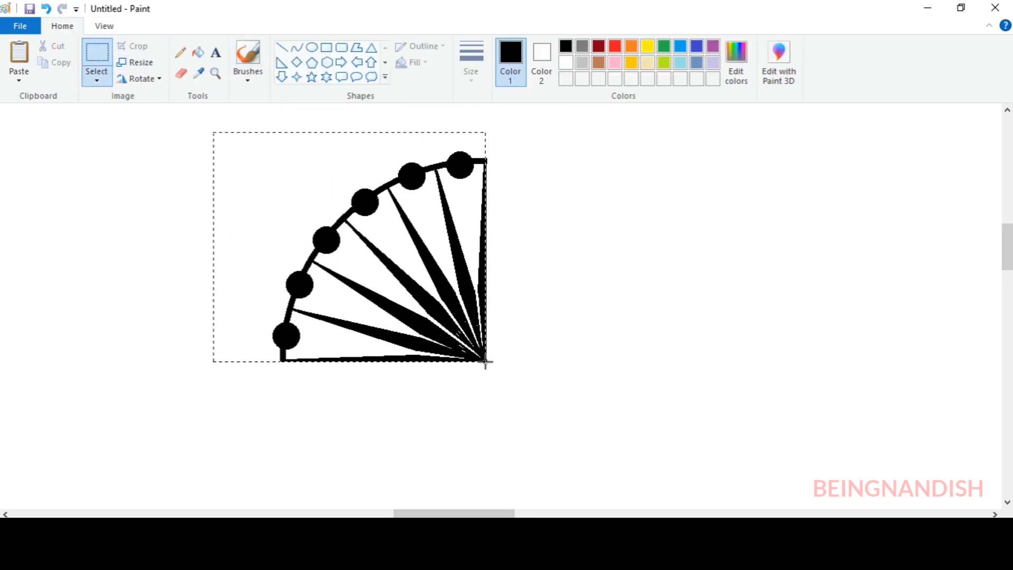
pyautogui.rightClick(435, 267)
pyautogui.click(482, 295)
# Paste the quarter, flip it horizontally and align it with the original's vertical edge to form the upper half wheel
pyautogui.rightClick(154, 177)
pyautogui.click(197, 218)
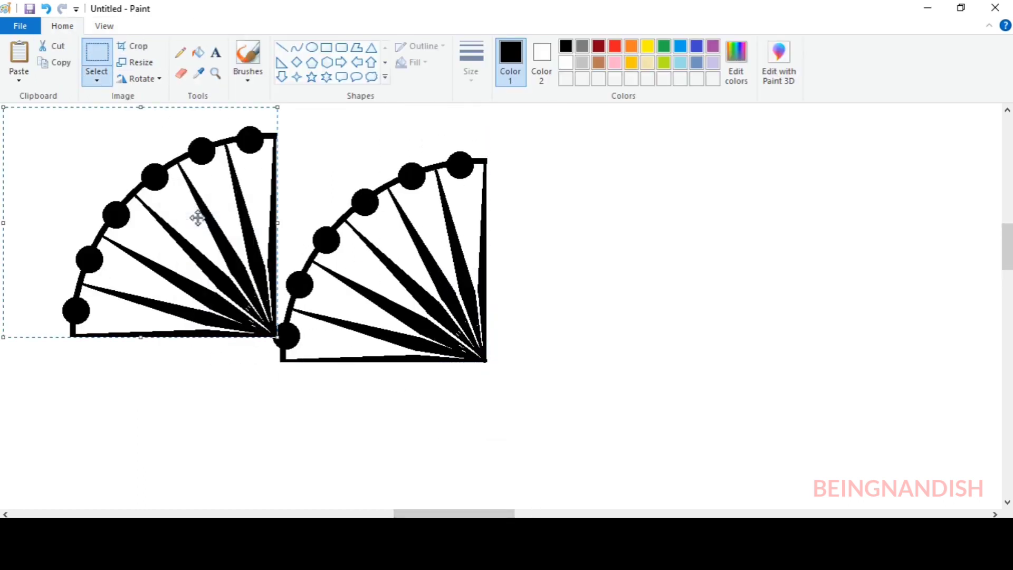
pyautogui.rightClick(197, 218)
pyautogui.moveTo(248, 350)
pyautogui.click(330, 414)
pyautogui.moveTo(119, 281); pyautogui.dragTo(599, 306)
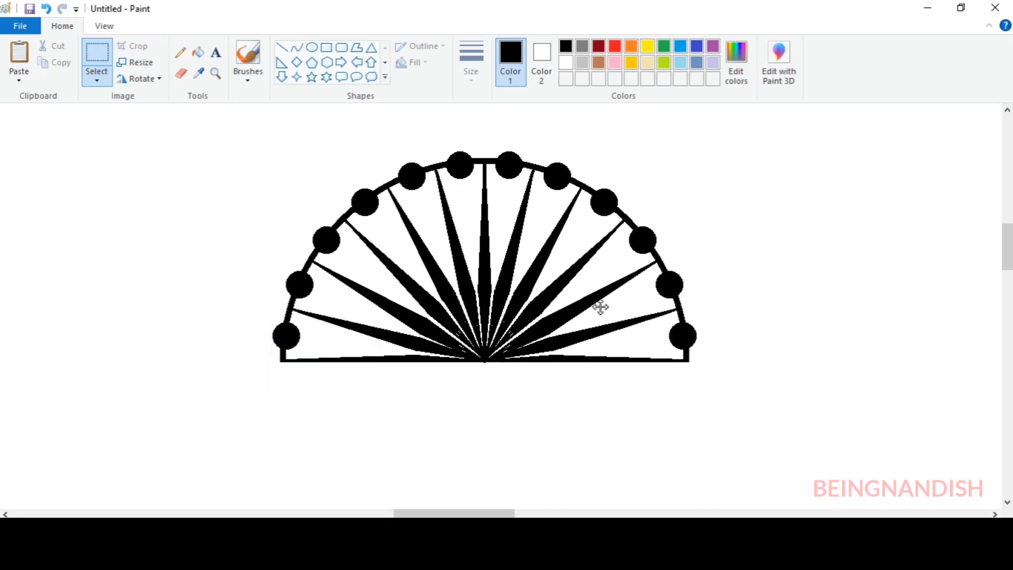
# Copy the upper half wheel and paste it with transparent selection turned on
pyautogui.moveTo(222, 142); pyautogui.dragTo(475, 278)
pyautogui.moveTo(697, 363); pyautogui.dragTo(699, 363)
pyautogui.rightClick(537, 243)
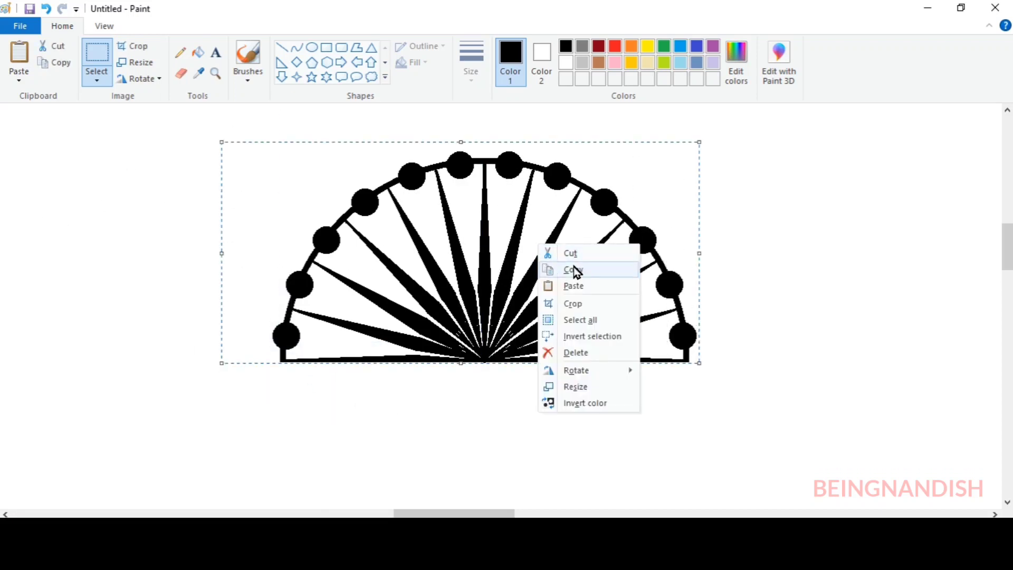
pyautogui.click(574, 269)
pyautogui.click(855, 238)
pyautogui.moveTo(1007, 245); pyautogui.dragTo(1007, 254)
pyautogui.rightClick(224, 151)
pyautogui.click(265, 193)
pyautogui.click(97, 78)
pyautogui.click(149, 216)
# Try to flip the pasted half wheel vertically and place it beneath the upper half
pyautogui.rightClick(247, 207)
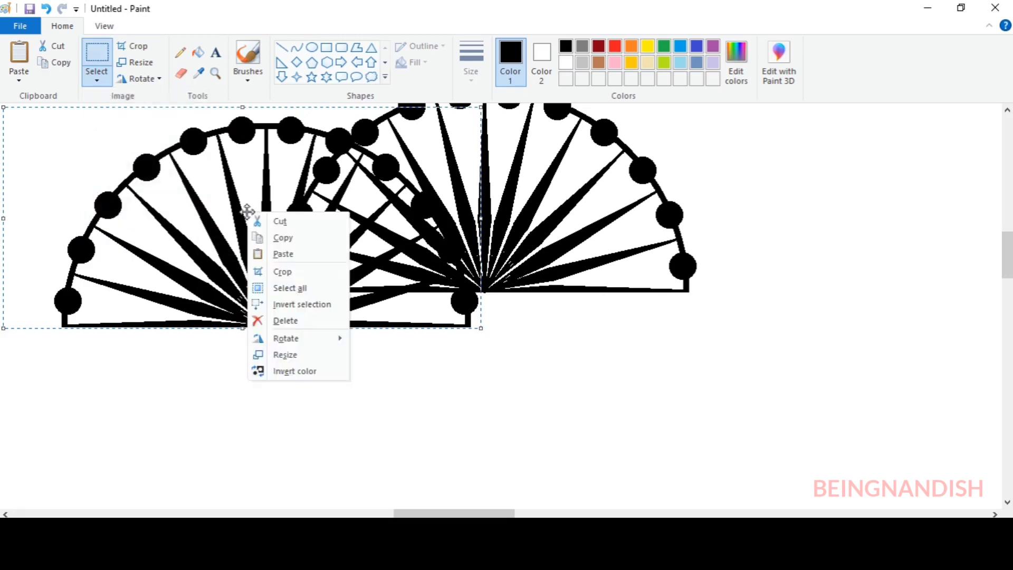
pyautogui.moveTo(256, 337)
pyautogui.click(389, 391)
pyautogui.moveTo(257, 182); pyautogui.dragTo(474, 369)
pyautogui.click(194, 232)
pyautogui.click(46, 9)
# Paste the half wheel again, flip it vertically and align it under the upper half to complete the wheel
pyautogui.rightClick(132, 177)
pyautogui.click(167, 218)
pyautogui.rightClick(176, 199)
pyautogui.moveTo(214, 324)
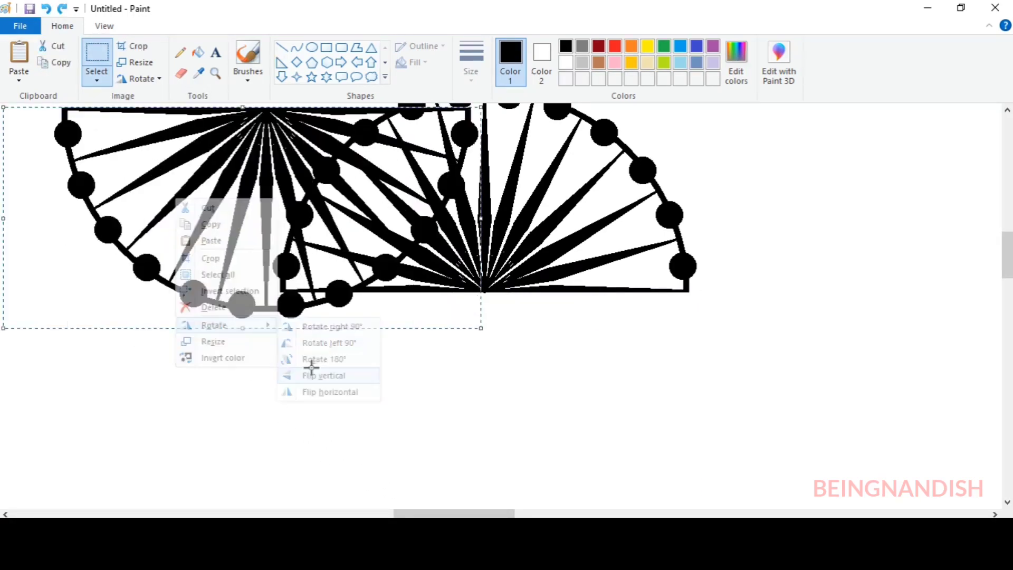
pyautogui.click(311, 374)
pyautogui.moveTo(245, 175); pyautogui.dragTo(470, 359)
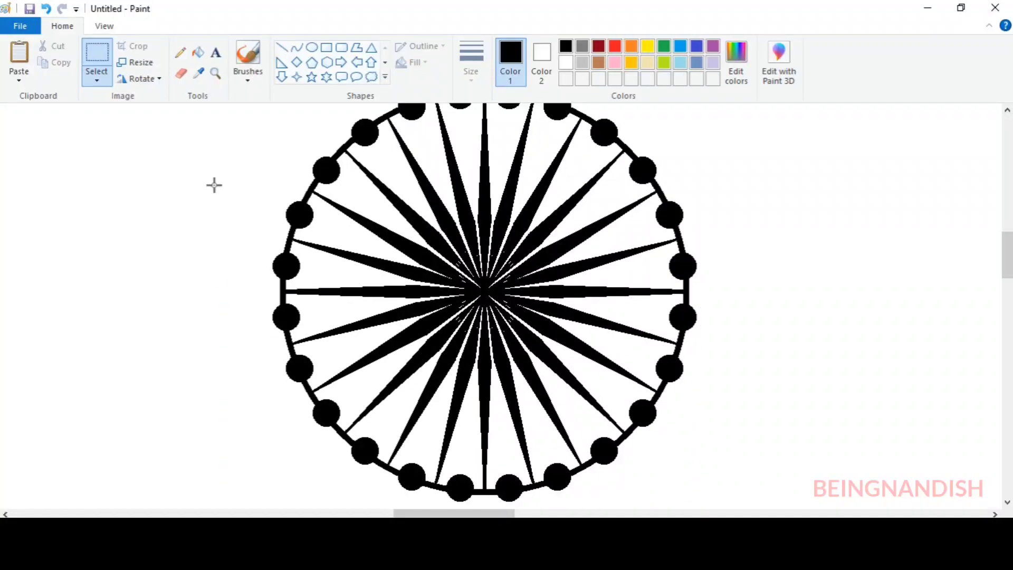
# Draw a white circle with the thickest outline centred on the hub and fill it with white
pyautogui.click(566, 62)
pyautogui.click(312, 47)
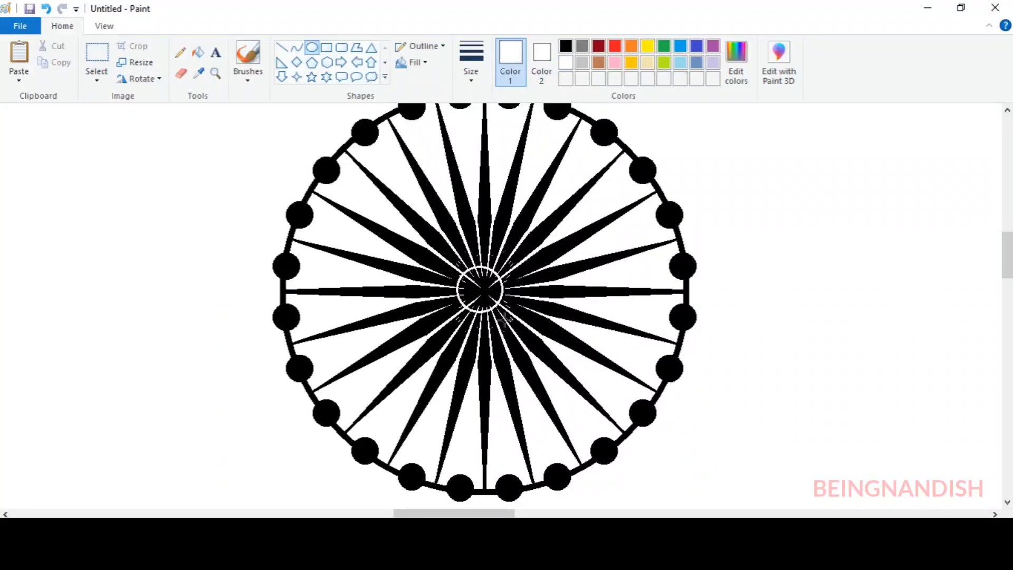
pyautogui.moveTo(505, 320); pyautogui.dragTo(493, 295)
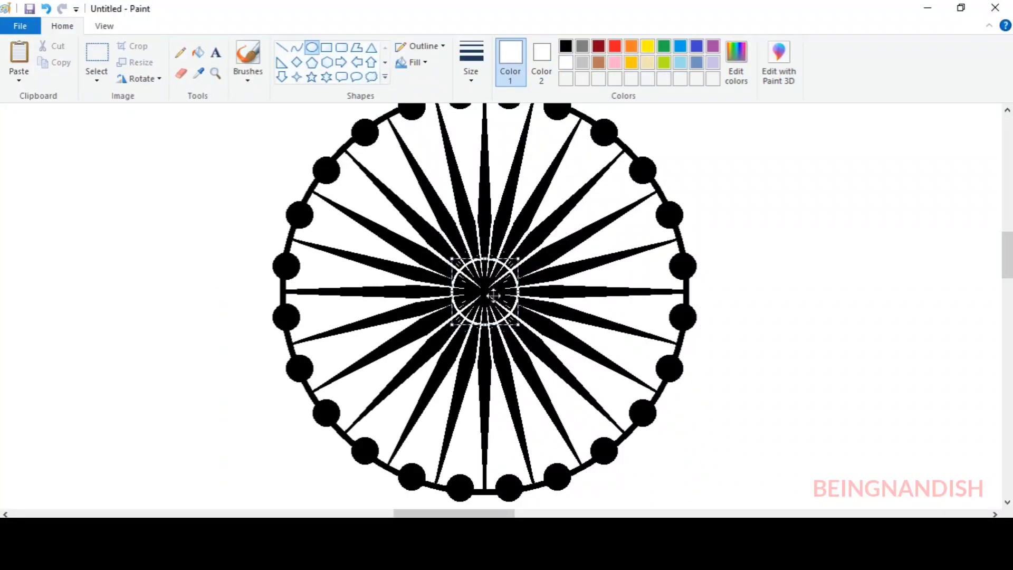
pyautogui.click(484, 64)
pyautogui.click(506, 197)
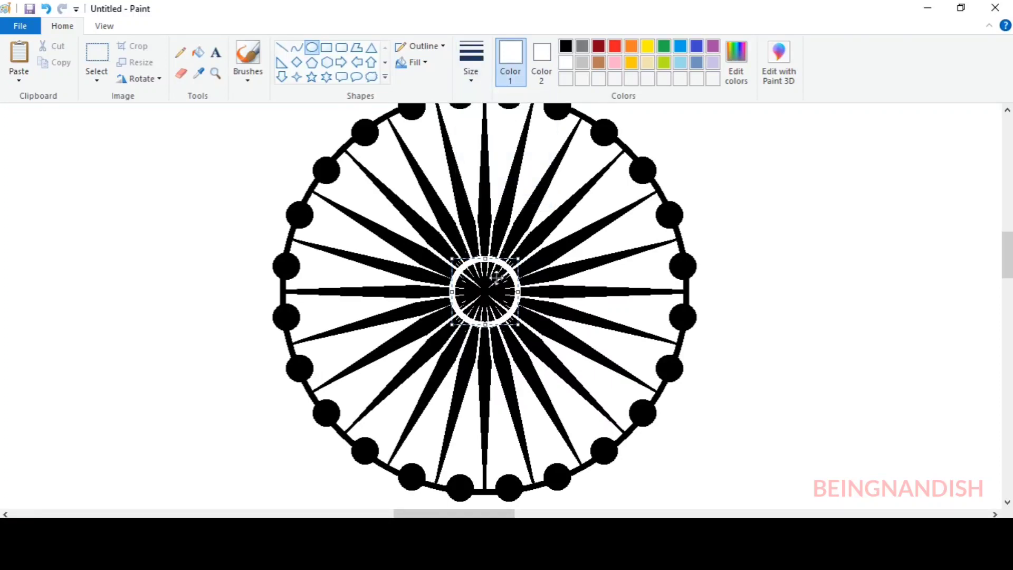
pyautogui.click(198, 51)
pyautogui.click(481, 287)
# Draw a slightly smaller black circle with the thickest outline inside the white hub and fill it with black
pyautogui.click(566, 46)
pyautogui.click(312, 46)
pyautogui.click(470, 63)
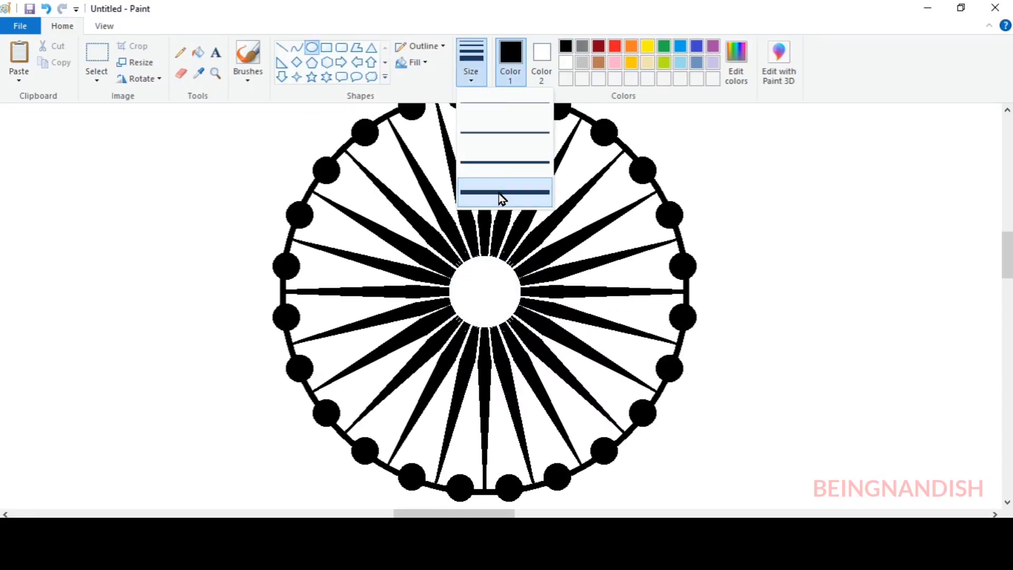
pyautogui.click(500, 196)
pyautogui.moveTo(458, 272); pyautogui.dragTo(523, 328)
pyautogui.moveTo(497, 302); pyautogui.dragTo(494, 293)
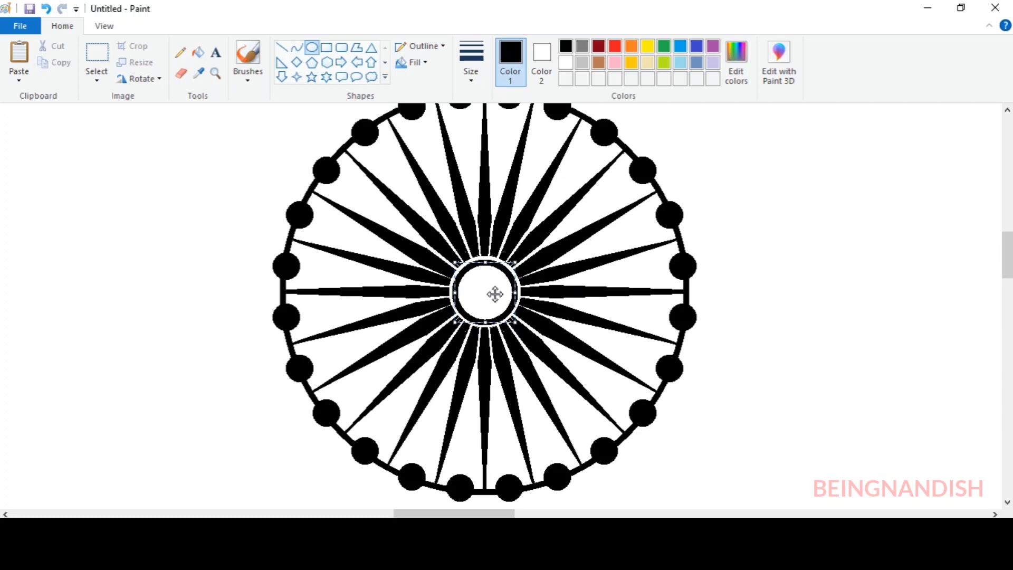
pyautogui.click(198, 52)
pyautogui.click(475, 287)
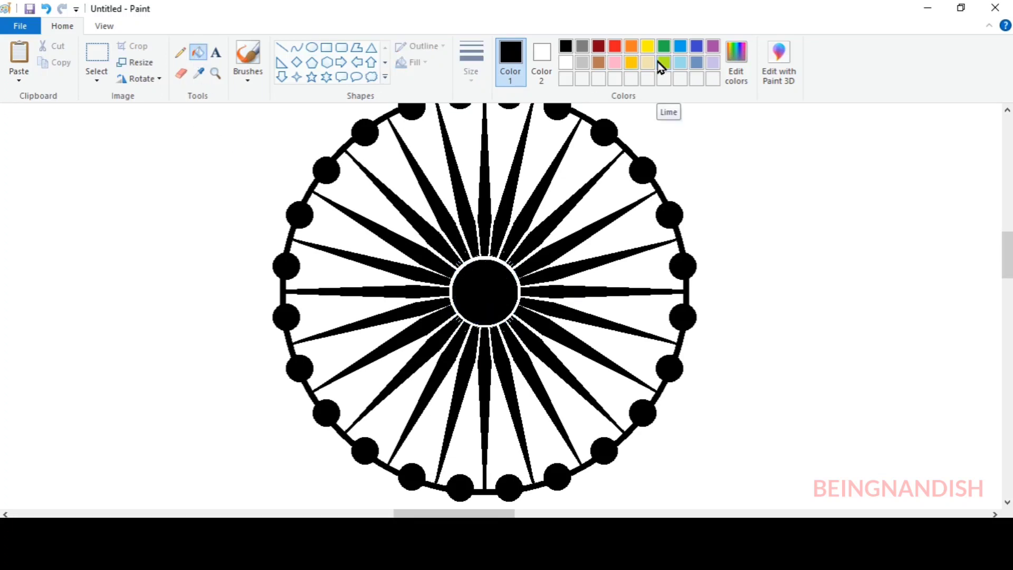
# Mix a darker indigo custom color and fill the hub and the rest of the wheel with it
pyautogui.click(694, 48)
pyautogui.click(736, 64)
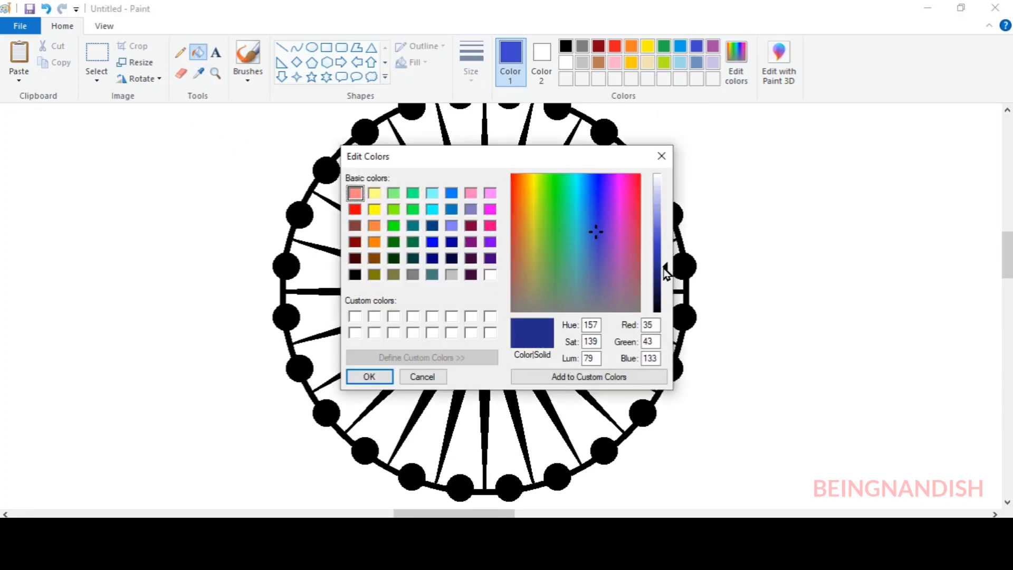
pyautogui.moveTo(663, 268); pyautogui.dragTo(663, 273)
pyautogui.click(519, 378)
pyautogui.click(371, 377)
pyautogui.click(478, 295)
pyautogui.click(484, 235)
# Draw a thick gray circle slightly larger than the wheel and centre it around the rim dots
pyautogui.click(103, 26)
pyautogui.click(81, 63)
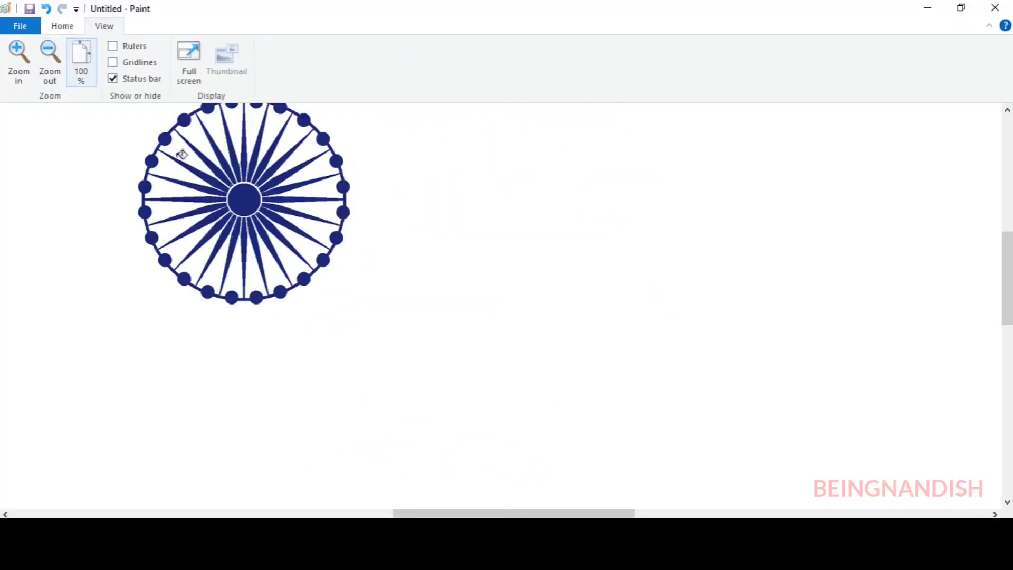
pyautogui.hscroll(-3, 181, 154)
pyautogui.scroll(2, 181, 154)
pyautogui.click(62, 26)
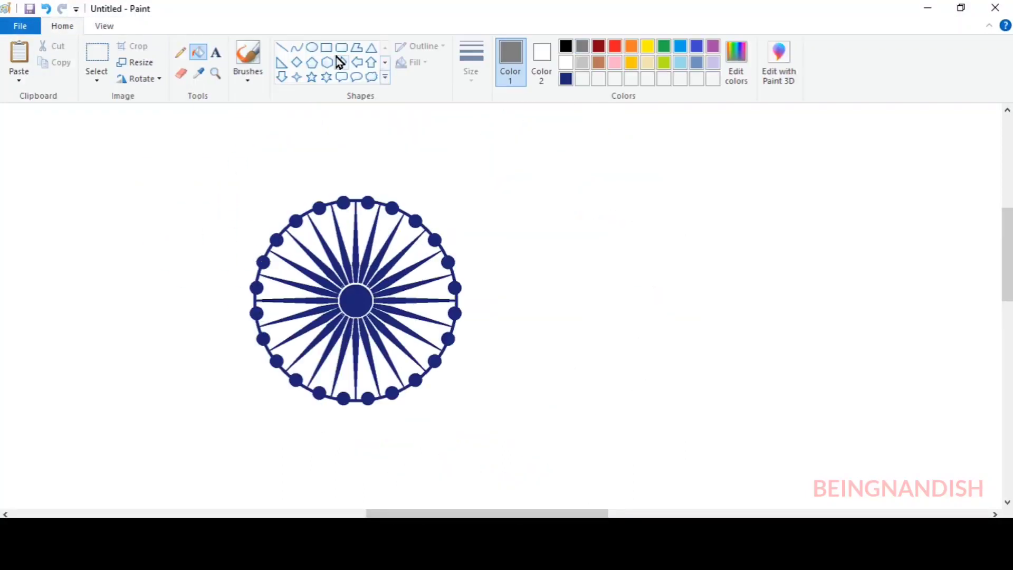
pyautogui.click(311, 47)
pyautogui.click(471, 64)
pyautogui.click(479, 192)
pyautogui.moveTo(247, 207); pyautogui.dragTo(463, 424)
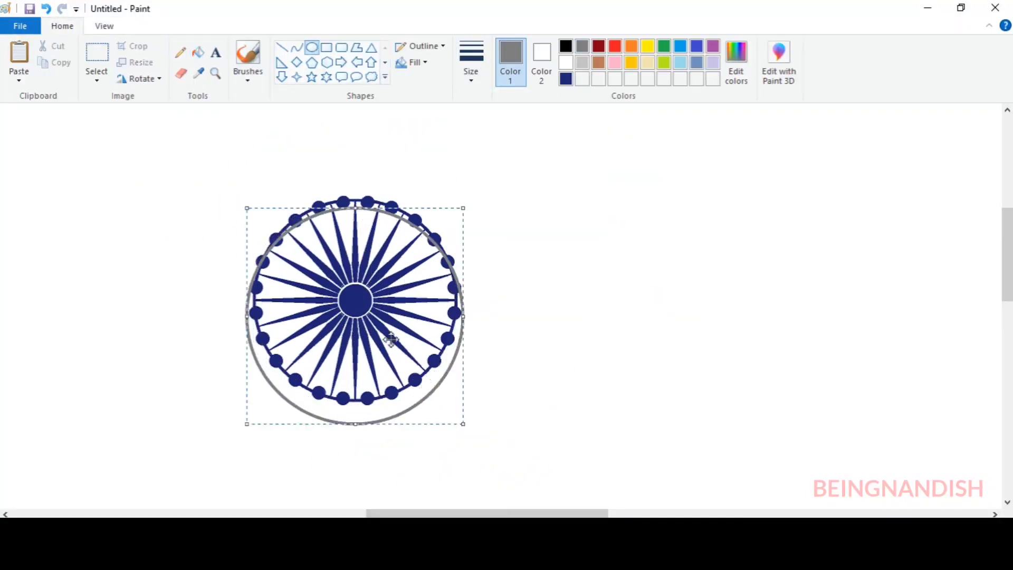
pyautogui.moveTo(390, 339); pyautogui.dragTo(379, 315)
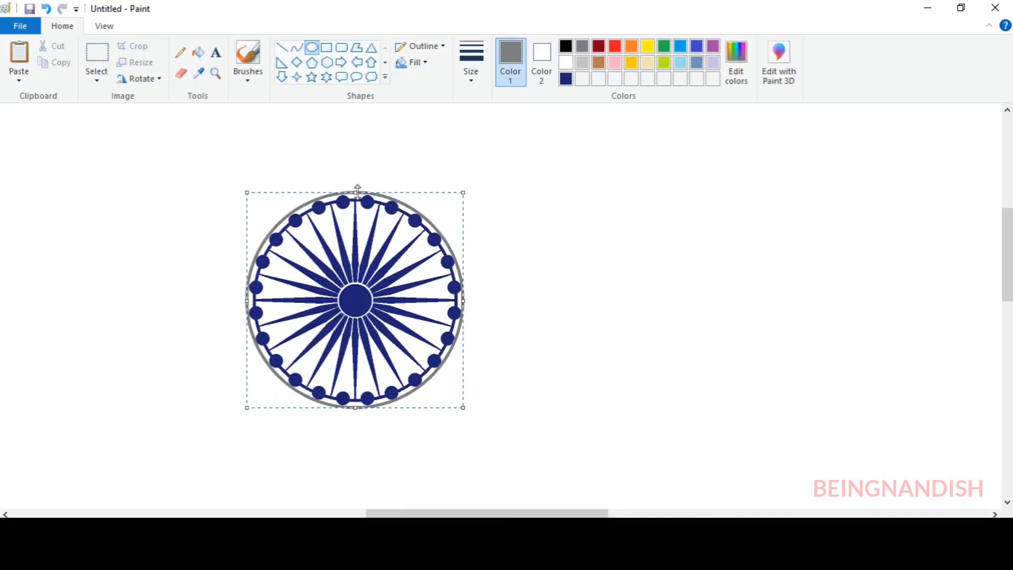
# Fill the gray outer ring and the gaps between it and the wheel's rim with the custom dark blue
pyautogui.click(566, 79)
pyautogui.click(198, 52)
pyautogui.click(355, 193)
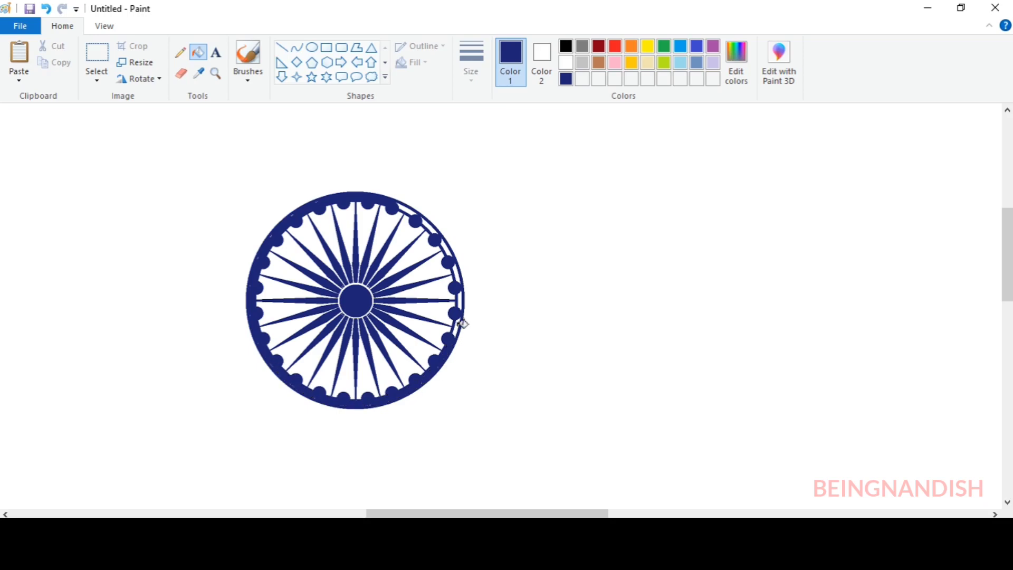
pyautogui.click(104, 26)
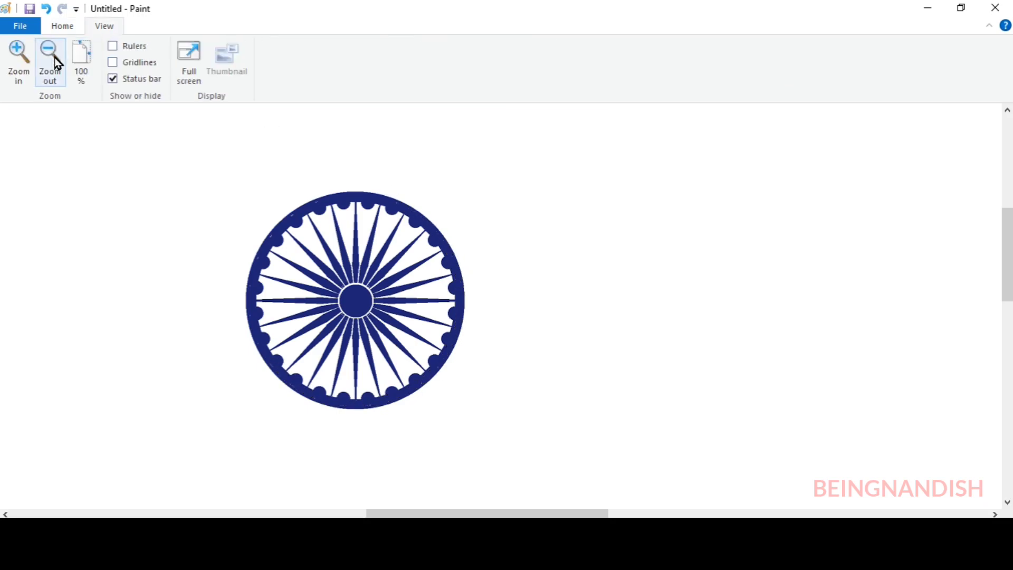
pyautogui.click(55, 57)
pyautogui.click(55, 57)
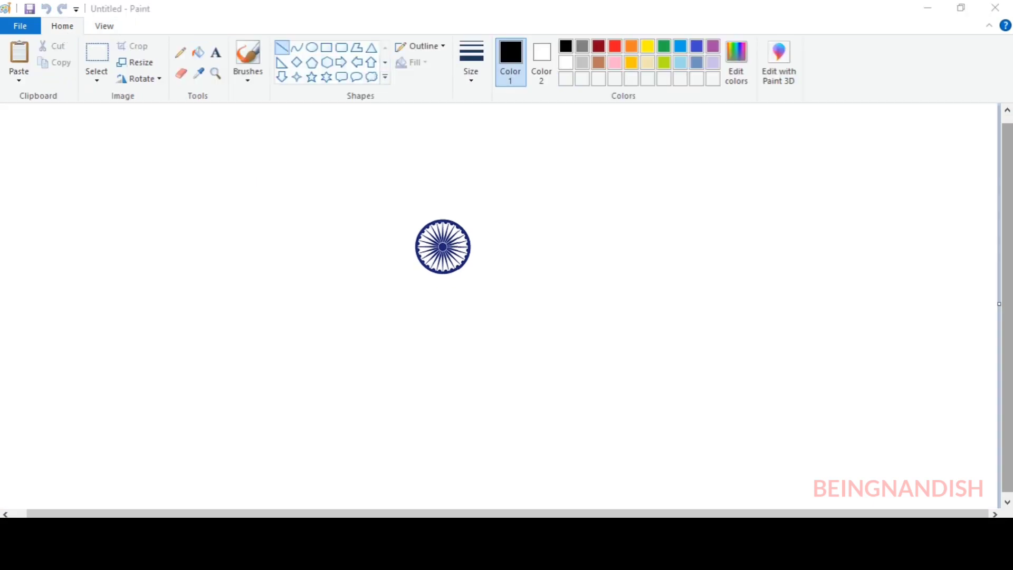
# Draw a line of the thinnest size sloping down to the right, then select and cut it
pyautogui.click(471, 64)
pyautogui.click(505, 106)
pyautogui.moveTo(350, 167); pyautogui.dragTo(582, 285)
pyautogui.moveTo(487, 237)
pyautogui.mouseDown()
pyautogui.moveTo(477, 230)
pyautogui.moveTo(694, 284)
pyautogui.mouseUp()
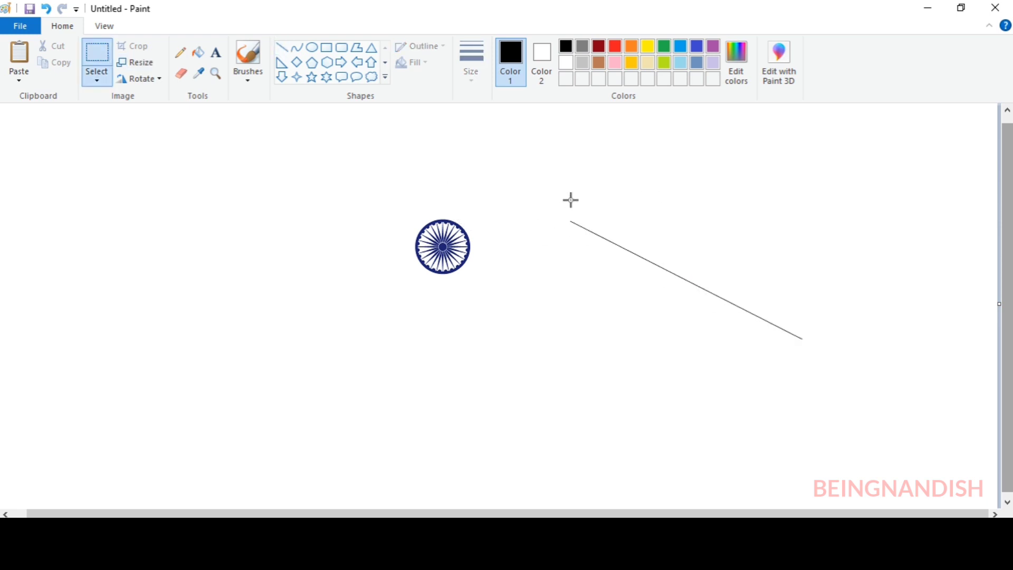
pyautogui.rightClick(715, 267)
pyautogui.click(735, 276)
# Paste two copies of the slanted line with transparent selection, placing them against the wheel's lower and upper edges
pyautogui.click(97, 78)
pyautogui.click(121, 214)
pyautogui.rightClick(167, 167)
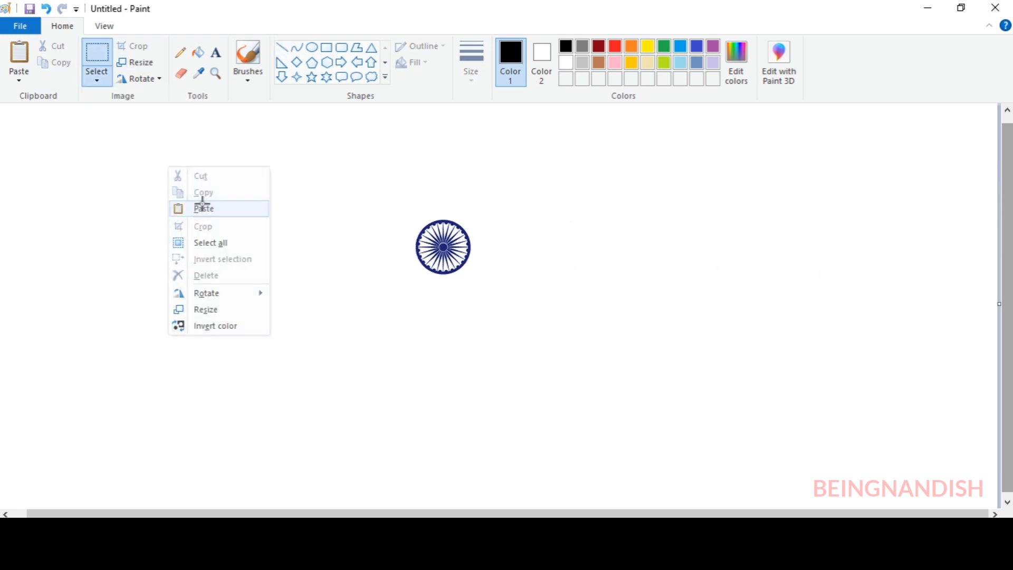
pyautogui.click(200, 207)
pyautogui.moveTo(467, 275); pyautogui.dragTo(504, 264)
pyautogui.rightClick(558, 157)
pyautogui.click(592, 203)
pyautogui.moveTo(154, 183); pyautogui.dragTo(492, 216)
pyautogui.click(631, 260)
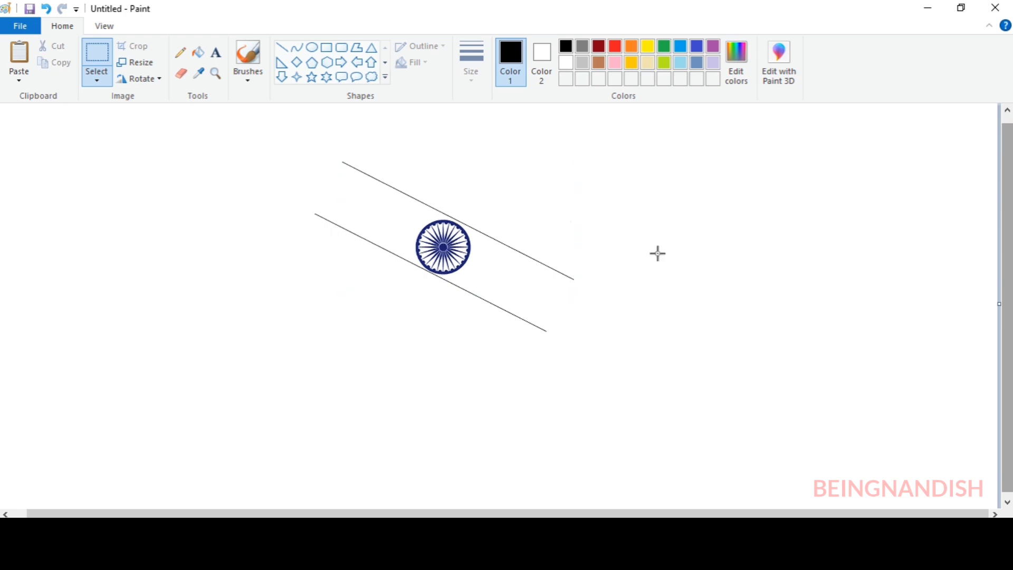
# Paste two more parallel lines, one above and one below the existing pair, to outline three equal stripes
pyautogui.rightClick(573, 112)
pyautogui.click(606, 156)
pyautogui.moveTo(149, 183); pyautogui.dragTo(514, 172)
pyautogui.rightClick(710, 209)
pyautogui.click(745, 254)
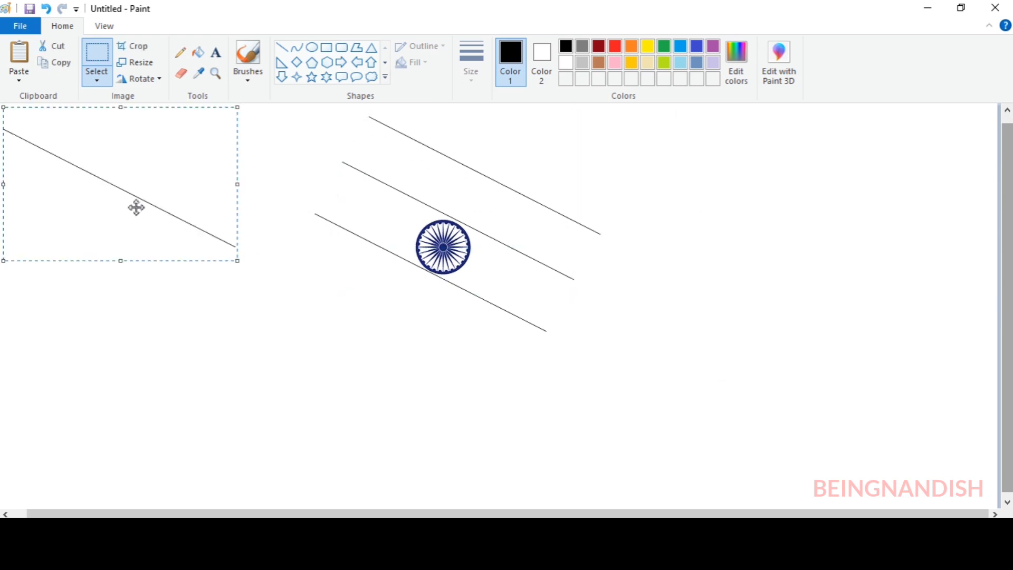
pyautogui.moveTo(135, 207); pyautogui.dragTo(425, 340)
# Draw a line joining the right ends of the outer stripe lines, move it aside, and cut it
pyautogui.click(282, 50)
pyautogui.moveTo(599, 233); pyautogui.dragTo(522, 380)
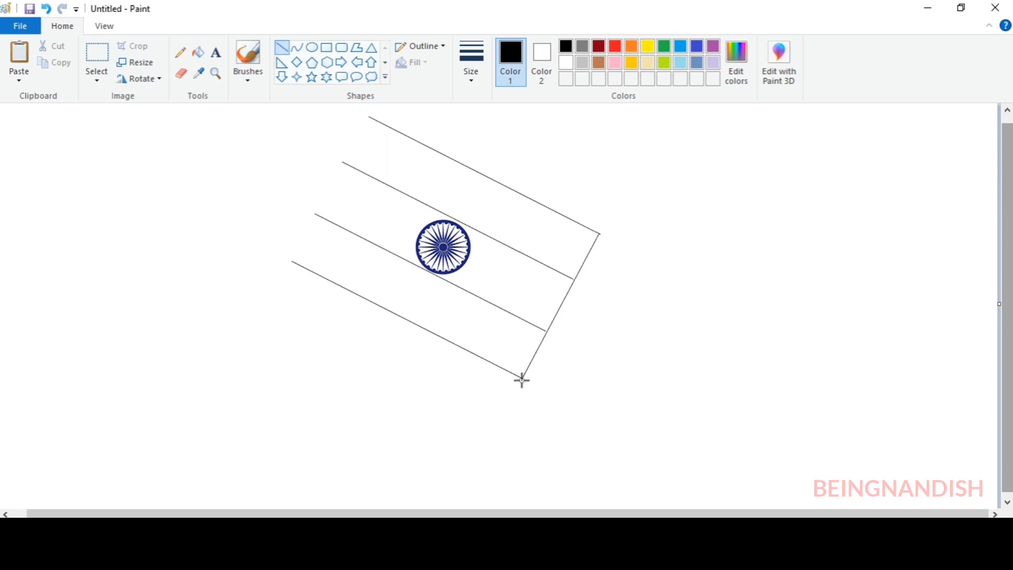
pyautogui.moveTo(557, 310); pyautogui.dragTo(750, 312)
pyautogui.click(96, 79)
pyautogui.click(126, 110)
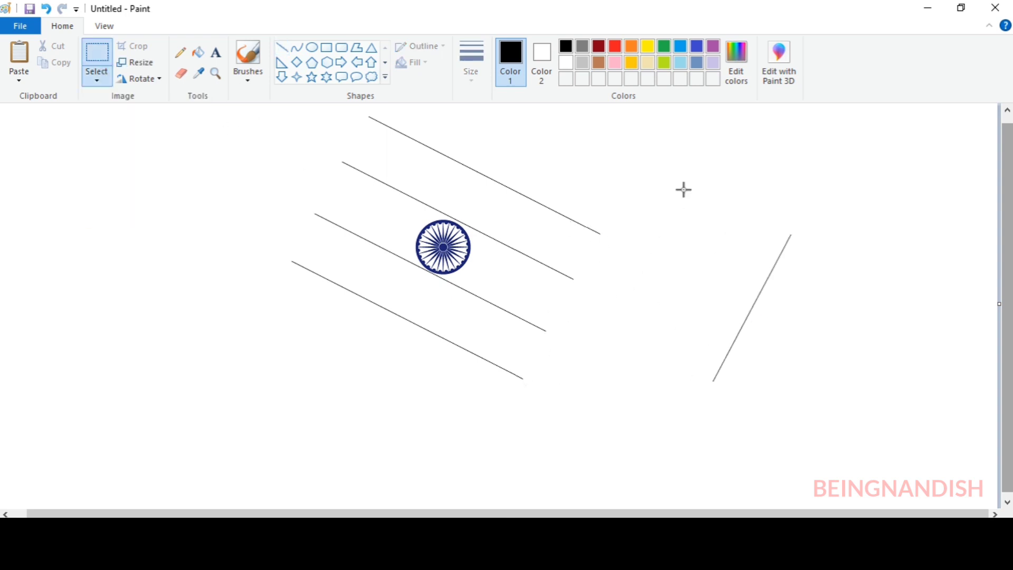
pyautogui.moveTo(681, 188); pyautogui.dragTo(822, 390)
pyautogui.rightClick(749, 282)
pyautogui.click(760, 291)
# Paste the cut line twice to close the right and left ends of the flag's stripes
pyautogui.rightClick(184, 200)
pyautogui.click(220, 241)
pyautogui.moveTo(115, 210); pyautogui.dragTo(601, 287)
pyautogui.rightClick(243, 194)
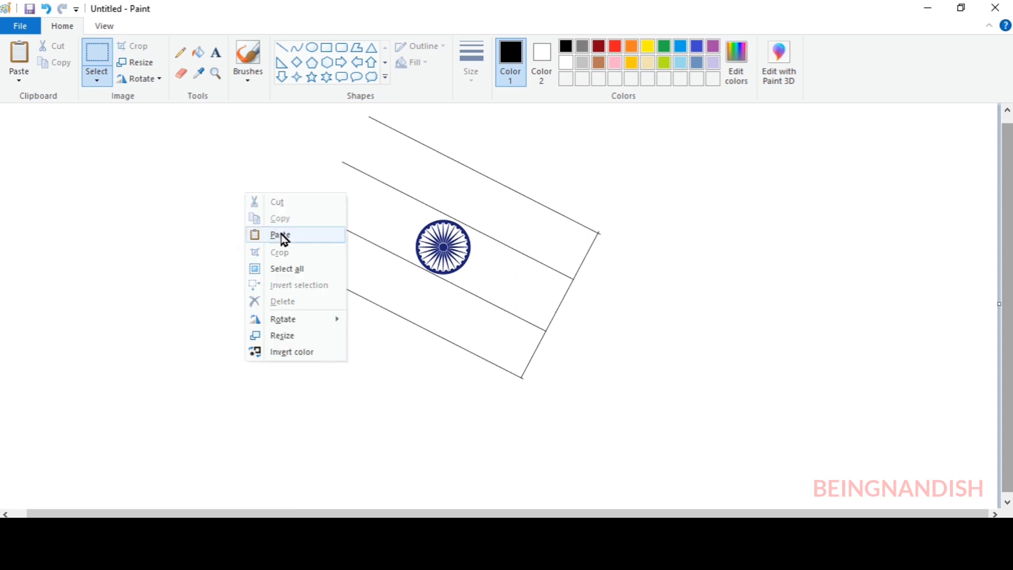
pyautogui.click(280, 236)
pyautogui.moveTo(117, 220); pyautogui.dragTo(371, 181)
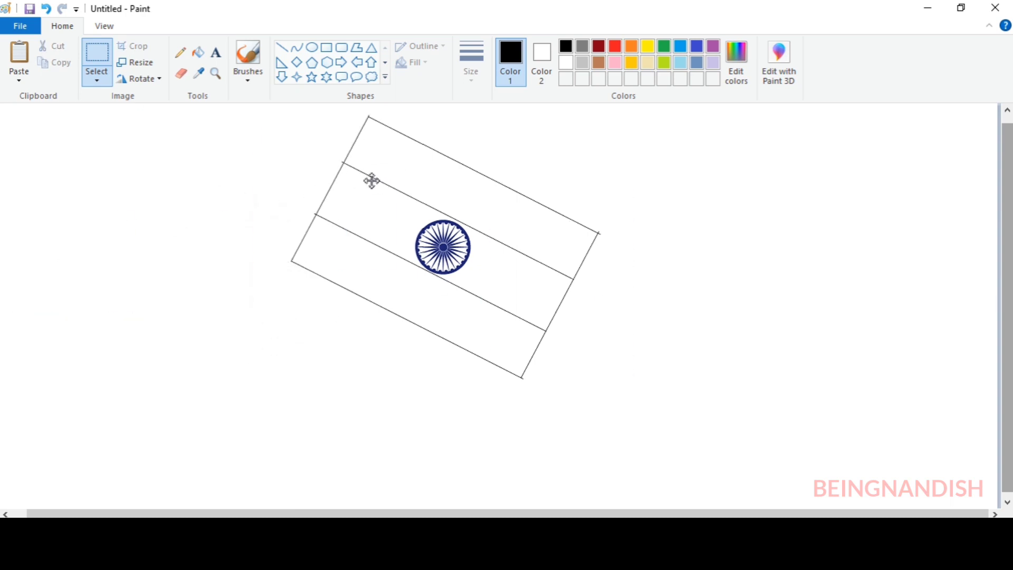
# Fill the flag's top stripe with orange
pyautogui.click(104, 26)
pyautogui.click(26, 62)
pyautogui.moveTo(339, 513); pyautogui.dragTo(543, 513)
pyautogui.click(66, 28)
pyautogui.click(631, 47)
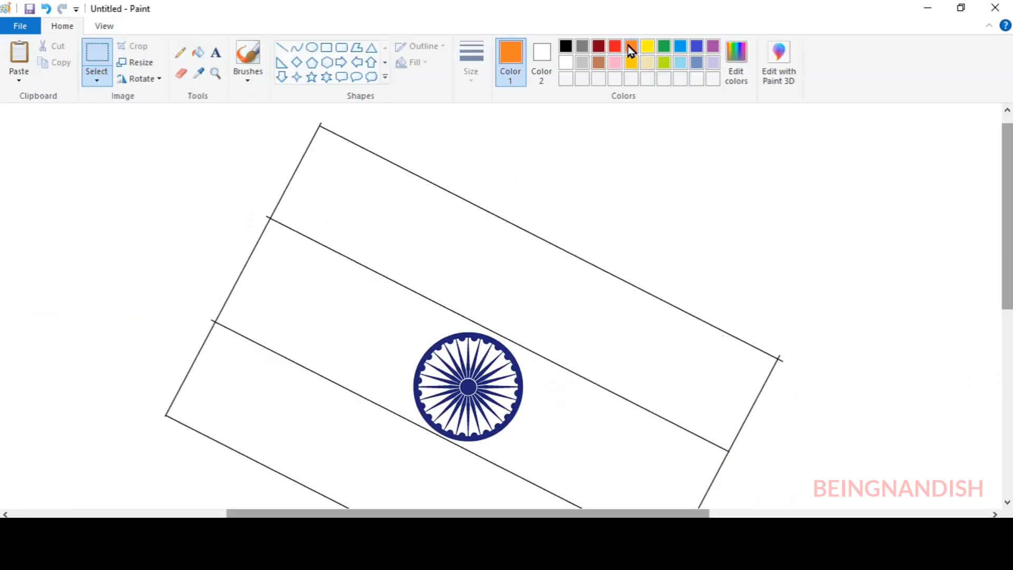
pyautogui.click(197, 52)
pyautogui.click(358, 163)
# Mix a darker custom green with luminosity 83 and fill the flag's bottom stripe with it
pyautogui.click(664, 47)
pyautogui.click(737, 62)
pyautogui.moveTo(669, 253); pyautogui.dragTo(669, 264)
pyautogui.click(598, 377)
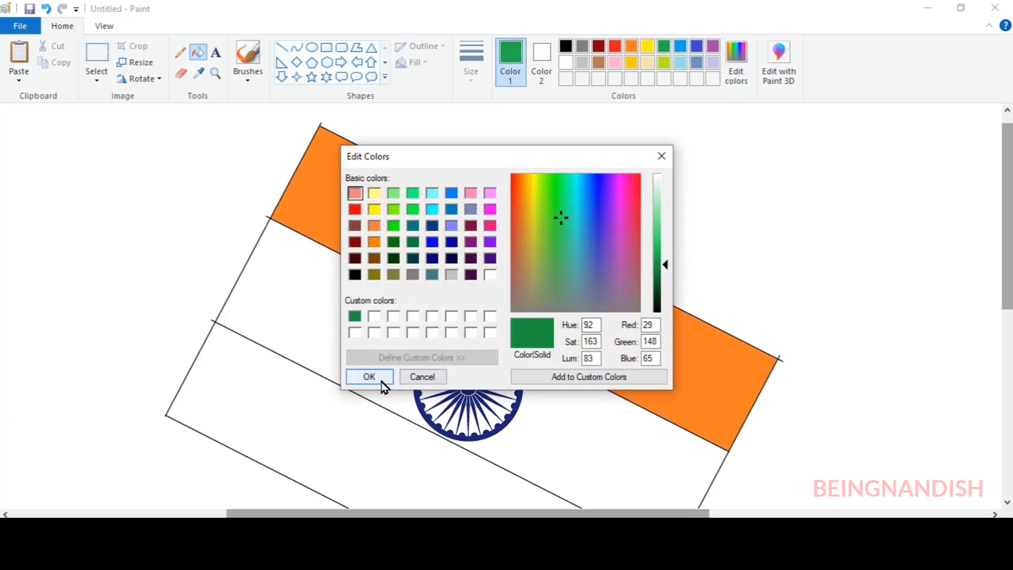
pyautogui.click(378, 378)
pyautogui.scroll(-2, 382, 375)
pyautogui.click(381, 375)
pyautogui.scroll(-2, 382, 375)
# Cover the black outline along the flag's right end with a straight white line
pyautogui.click(615, 46)
pyautogui.click(282, 47)
pyautogui.click(472, 61)
pyautogui.click(505, 134)
pyautogui.moveTo(780, 154); pyautogui.dragTo(619, 451)
pyautogui.click(566, 62)
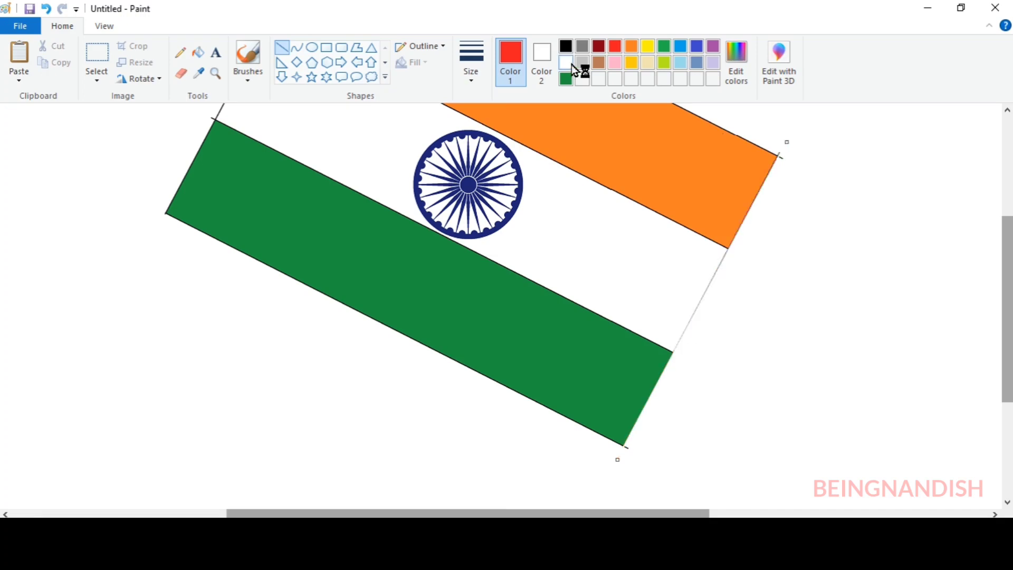
# Draw a white line over the black outline along the flag's left end
pyautogui.scroll(4, 320, 117)
pyautogui.moveTo(320, 117); pyautogui.dragTo(151, 439)
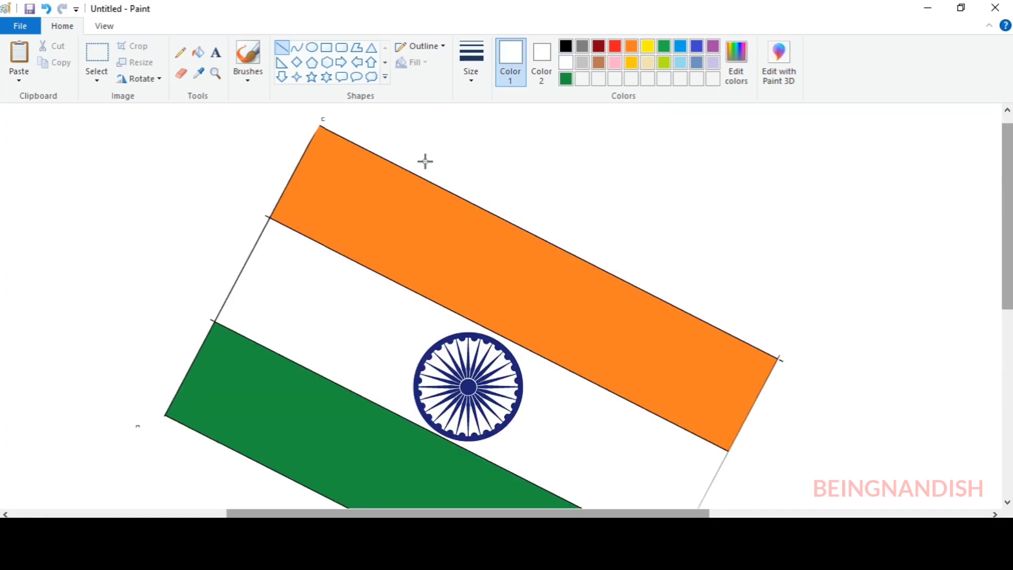
pyautogui.click(615, 46)
pyautogui.click(566, 62)
# Erase the leftover line ends sticking out at the corners of the flag's stripes
pyautogui.click(104, 26)
pyautogui.click(18, 86)
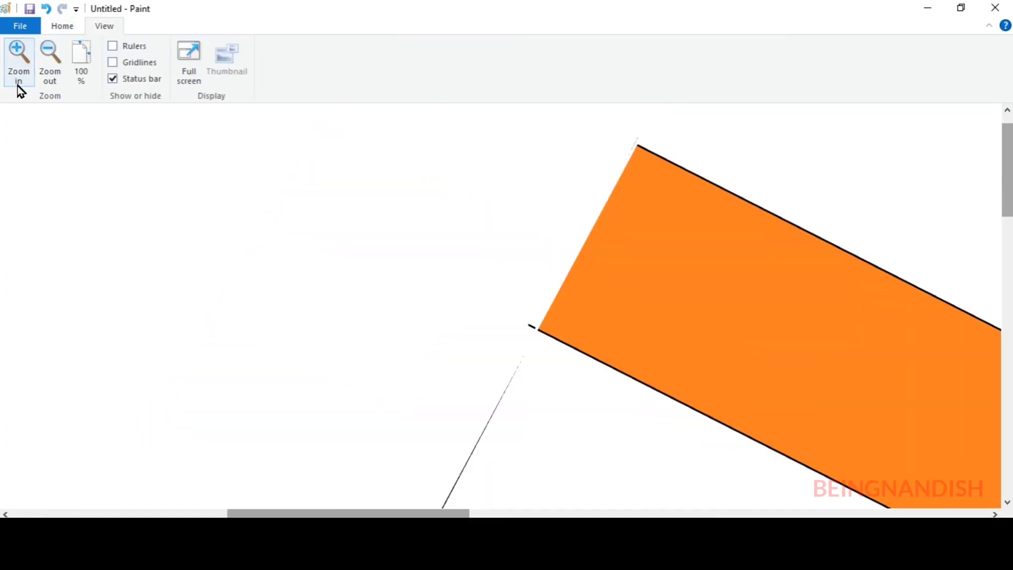
pyautogui.click(62, 26)
pyautogui.click(181, 73)
pyautogui.scroll(-6, 441, 167)
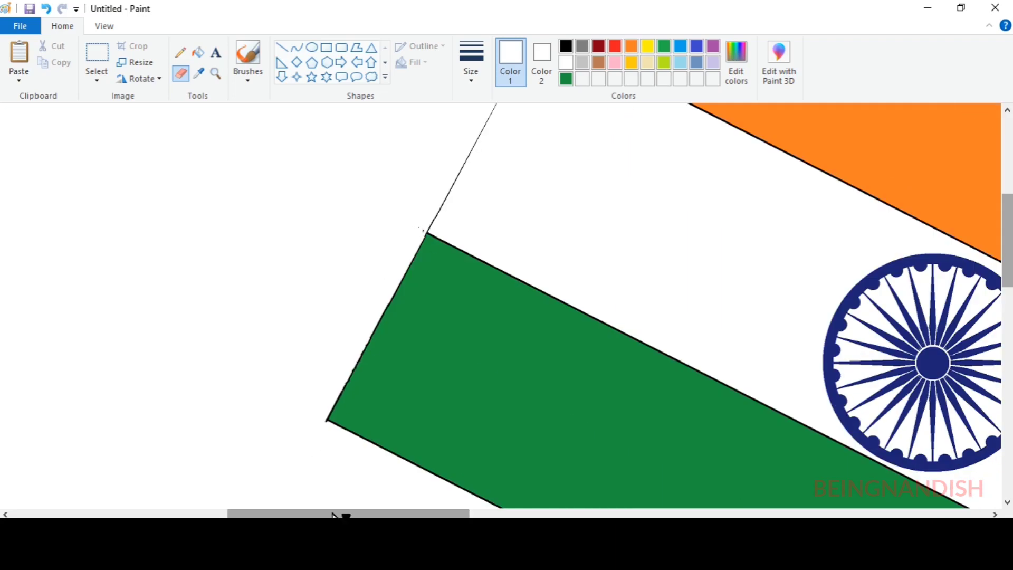
pyautogui.moveTo(333, 515); pyautogui.dragTo(537, 515)
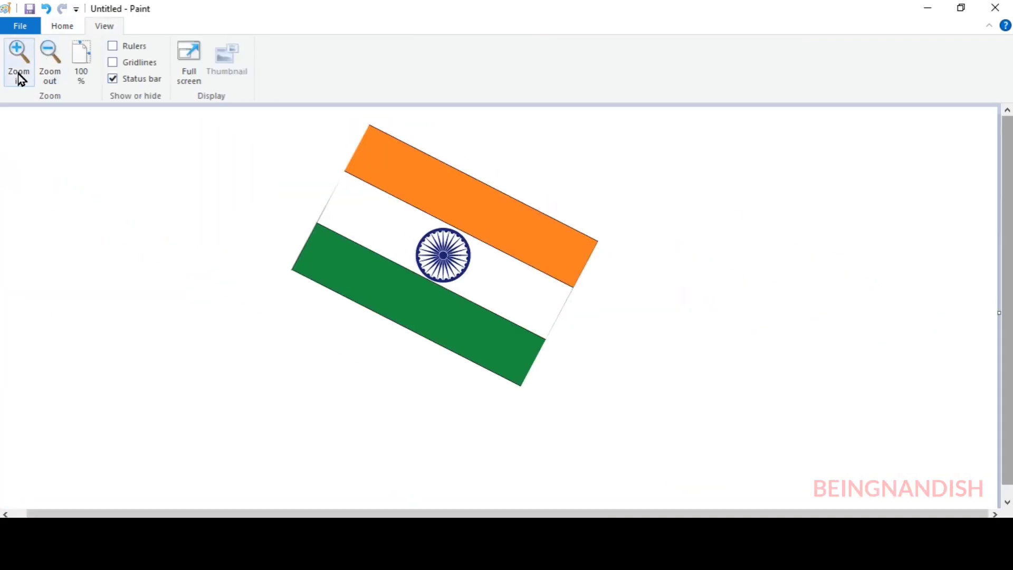
pyautogui.click(18, 74)
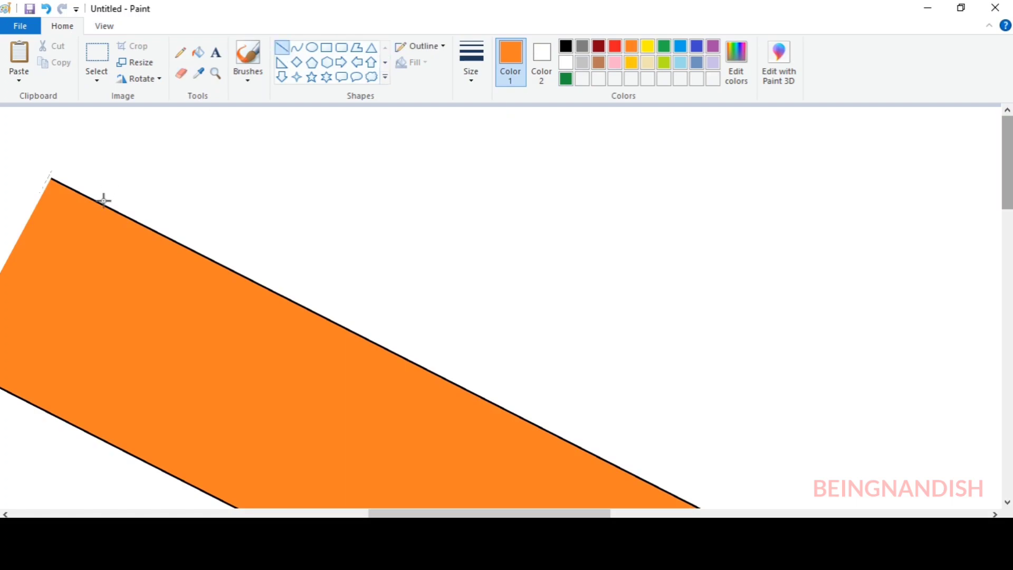
# Recolour the black borders of the top stripe orange and those of the bottom stripe green
pyautogui.click(198, 52)
pyautogui.click(141, 220)
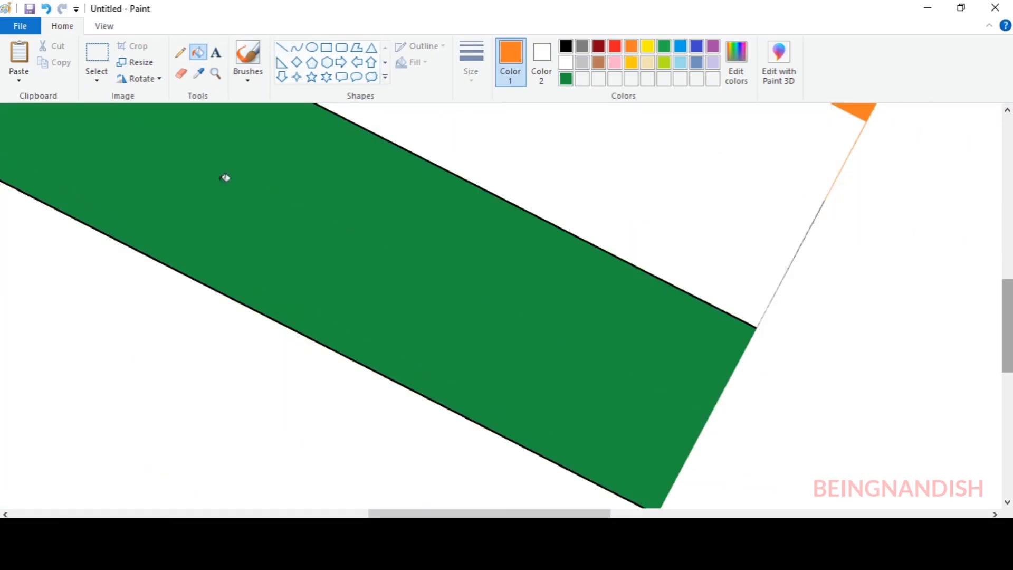
pyautogui.click(565, 230)
pyautogui.scroll(5, 572, 232)
pyautogui.scroll(-2, 600, 322)
# Hide the remaining outline at the right end of the middle stripe with a white line
pyautogui.click(282, 47)
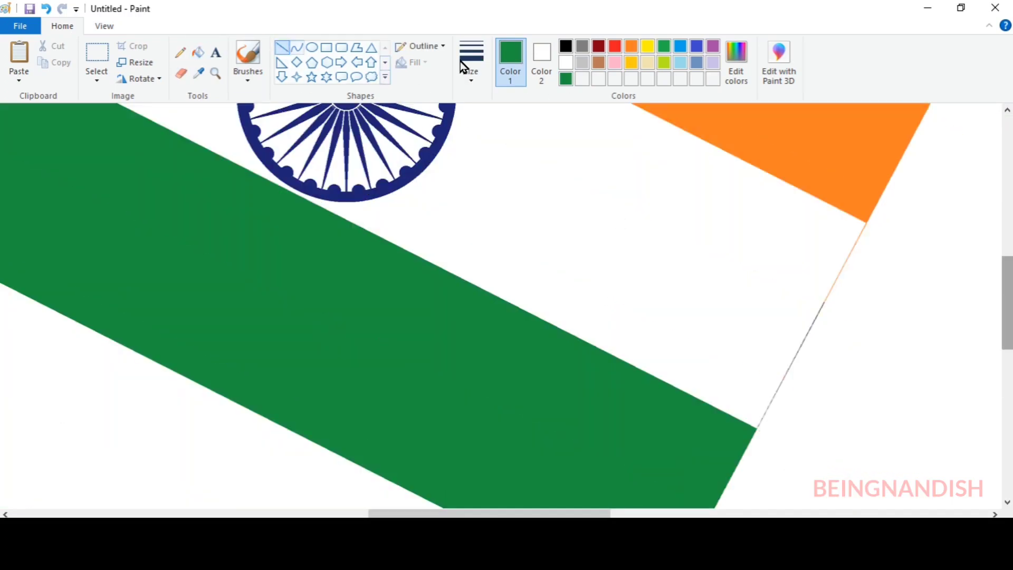
pyautogui.moveTo(833, 301); pyautogui.dragTo(757, 428)
pyautogui.click(566, 62)
# Hide the remaining outline at the left end of the middle stripe with a white line
pyautogui.scroll(3, 649, 296)
pyautogui.moveTo(489, 513); pyautogui.dragTo(388, 514)
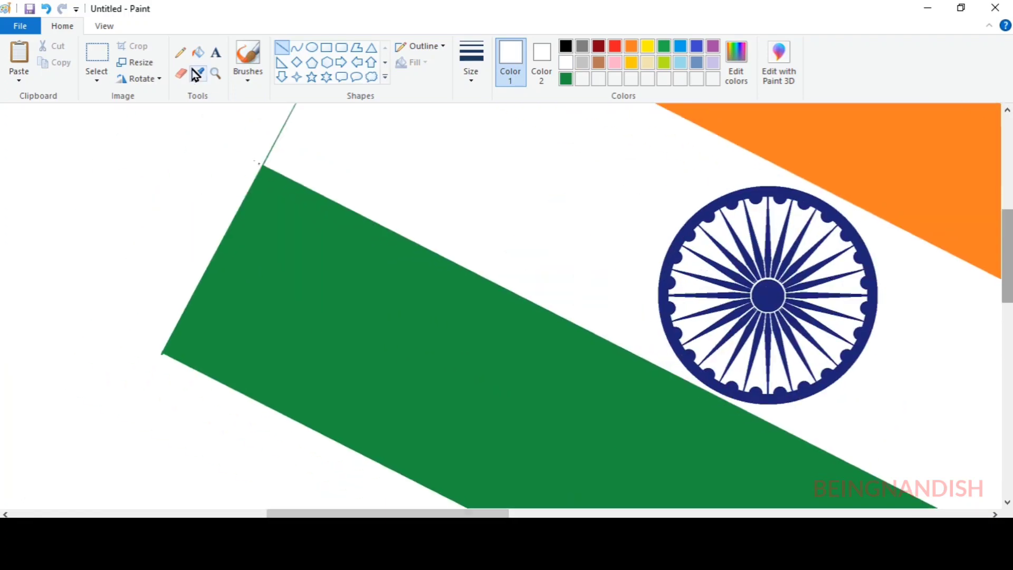
pyautogui.scroll(3, 380, 145)
pyautogui.click(471, 61)
pyautogui.click(615, 46)
pyautogui.moveTo(373, 163); pyautogui.dragTo(264, 366)
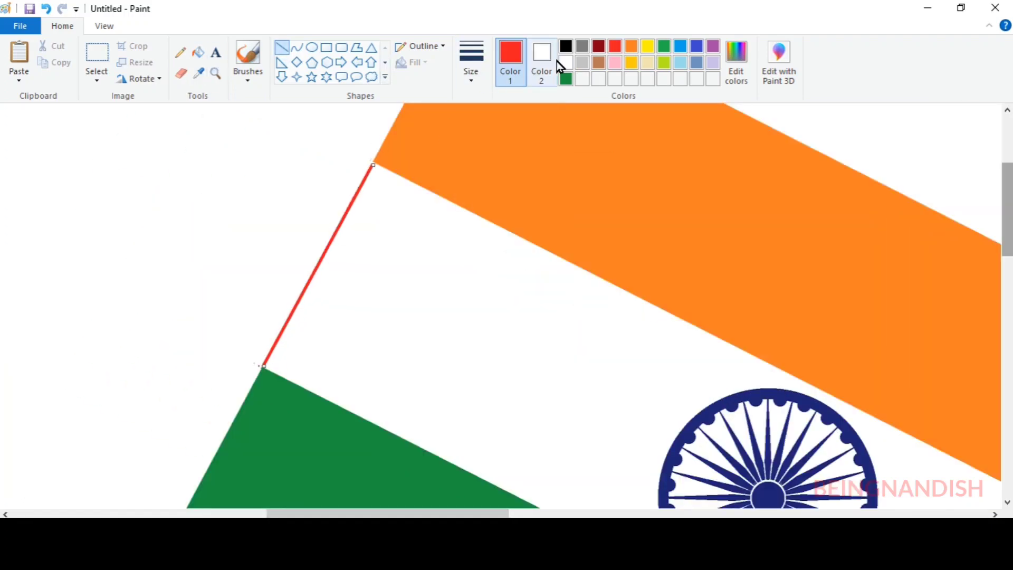
pyautogui.click(565, 62)
# Draw two long parallel black lines along the flag's left end, extending below it, to outline a flagpole
pyautogui.scroll(-3, 272, 231)
pyautogui.scroll(2, 261, 267)
pyautogui.click(104, 26)
pyautogui.click(50, 56)
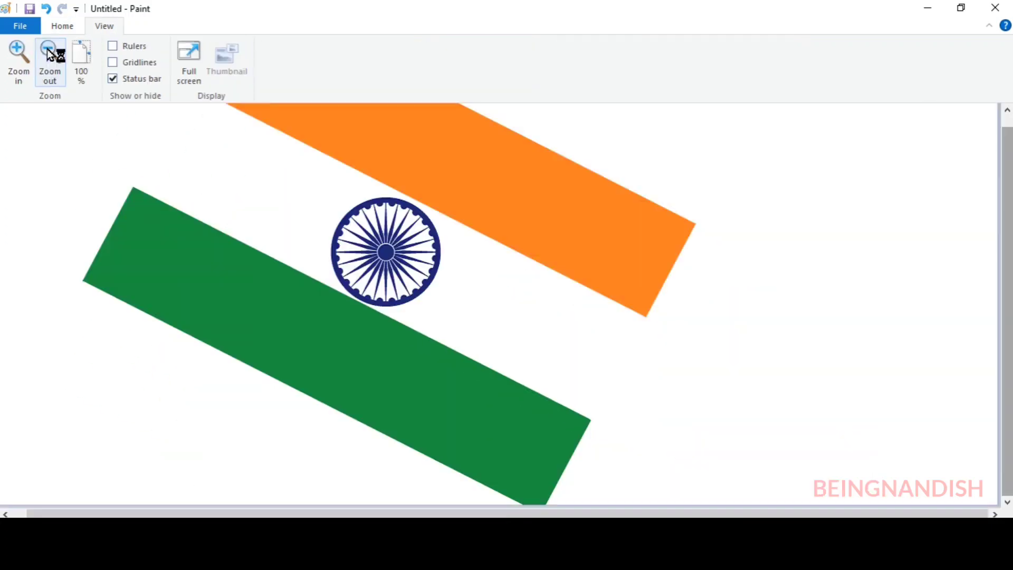
pyautogui.click(49, 56)
pyautogui.click(63, 26)
pyautogui.click(471, 60)
pyautogui.click(477, 192)
pyautogui.click(565, 46)
pyautogui.click(282, 47)
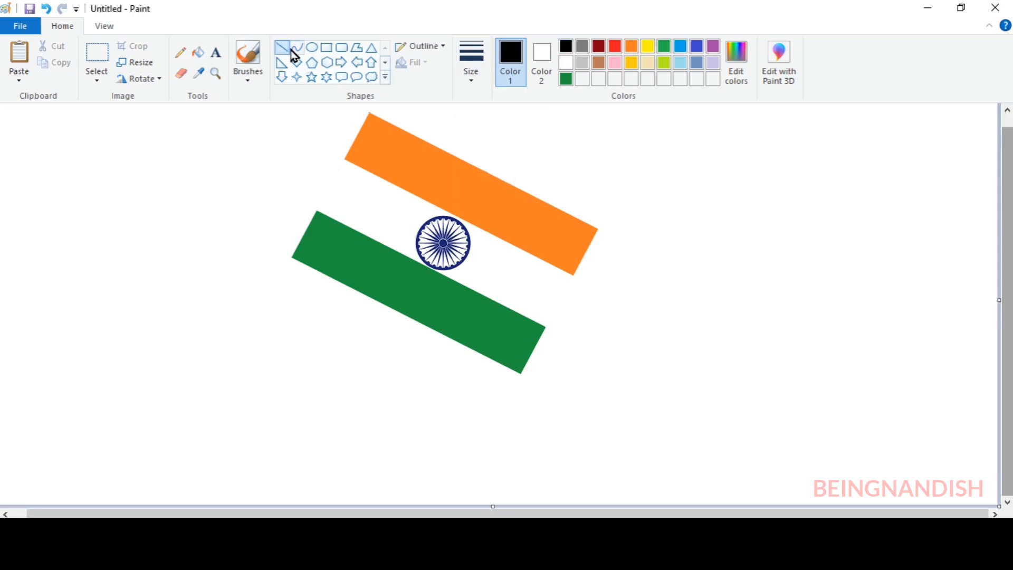
pyautogui.scroll(1, 375, 122)
pyautogui.moveTo(371, 120); pyautogui.dragTo(192, 452)
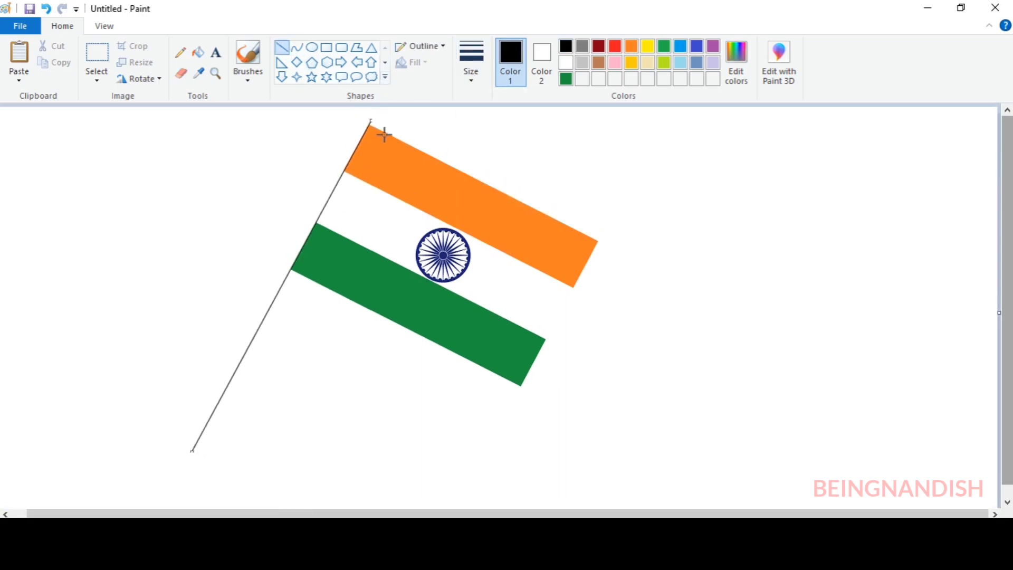
pyautogui.moveTo(359, 118); pyautogui.dragTo(180, 446)
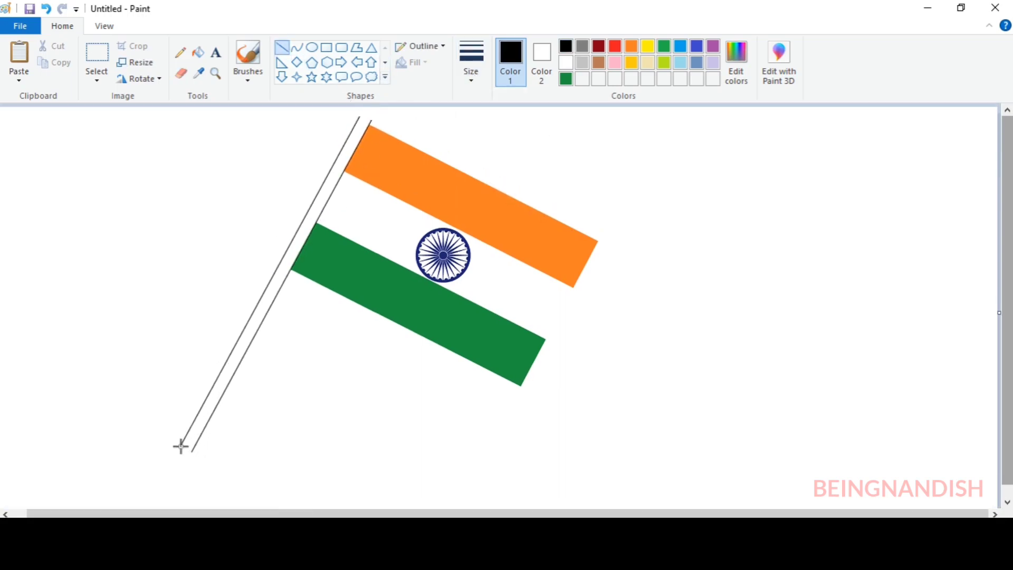
# Close the flagpole's top with a short line, trim the excess ends, and draw a small circle over it
pyautogui.click(107, 26)
pyautogui.scroll(1, 148, 207)
pyautogui.scroll(6, 454, 355)
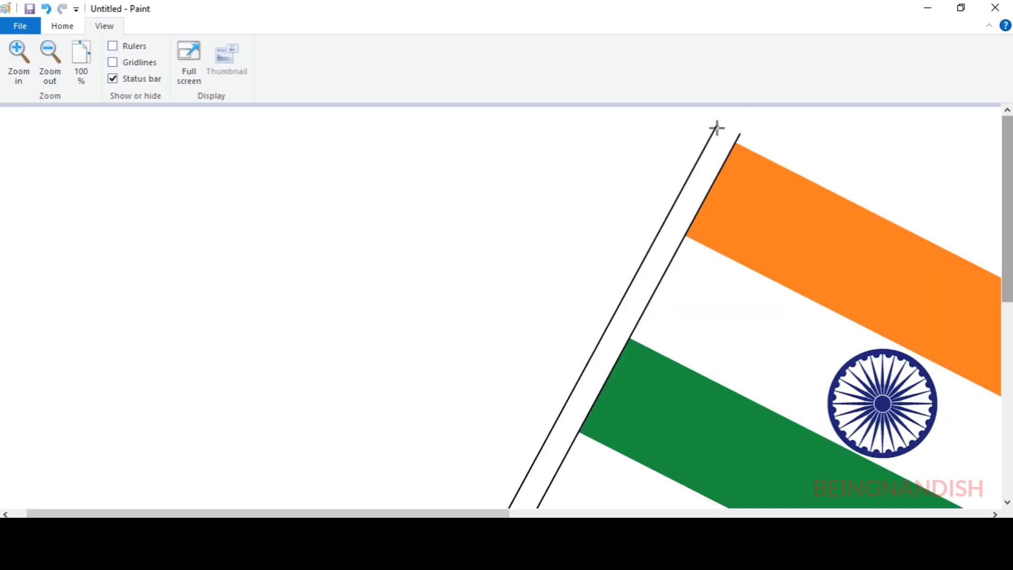
pyautogui.click(64, 27)
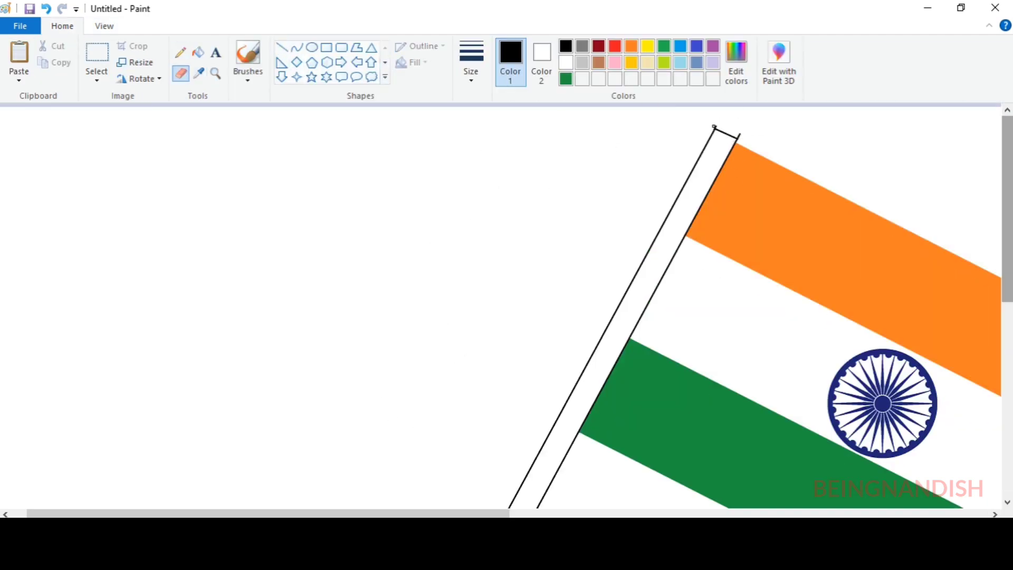
pyautogui.click(313, 48)
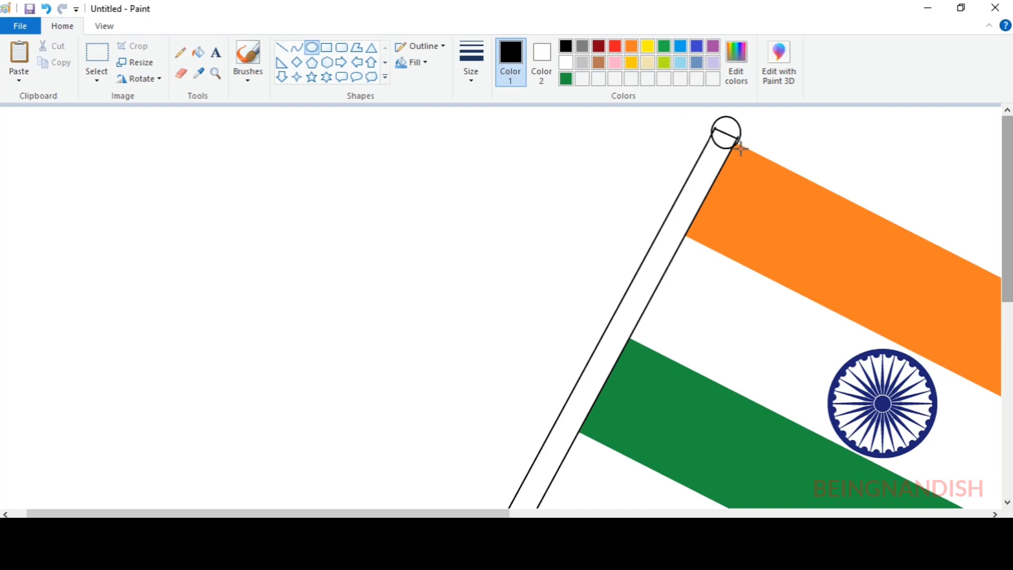
pyautogui.moveTo(724, 144); pyautogui.dragTo(727, 141)
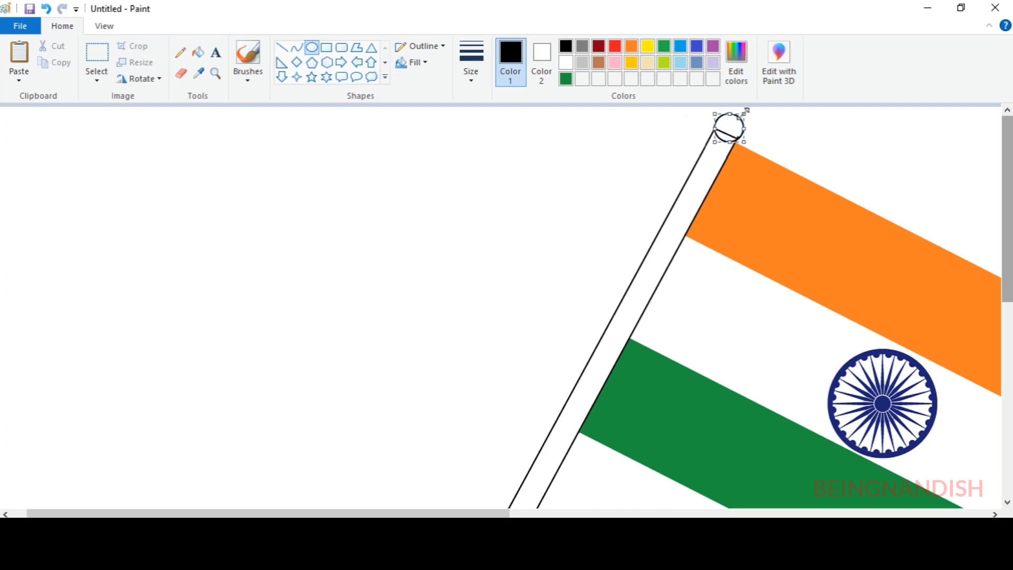
# Fill the flagpole, its round top and their outlines with gold
pyautogui.click(631, 64)
pyautogui.click(199, 52)
pyautogui.click(728, 130)
pyautogui.click(728, 120)
pyautogui.click(724, 149)
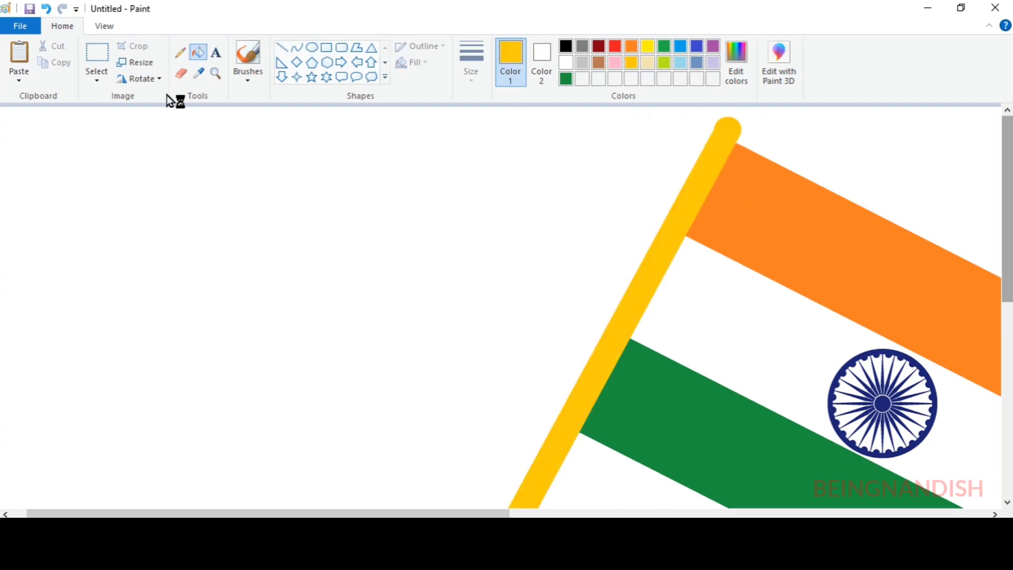
# Draw a thin line along the length of the flagpole and give it a custom lighter gold colour as a highlight
pyautogui.click(738, 75)
pyautogui.click(671, 267)
pyautogui.click(543, 376)
pyautogui.click(366, 375)
pyautogui.click(104, 26)
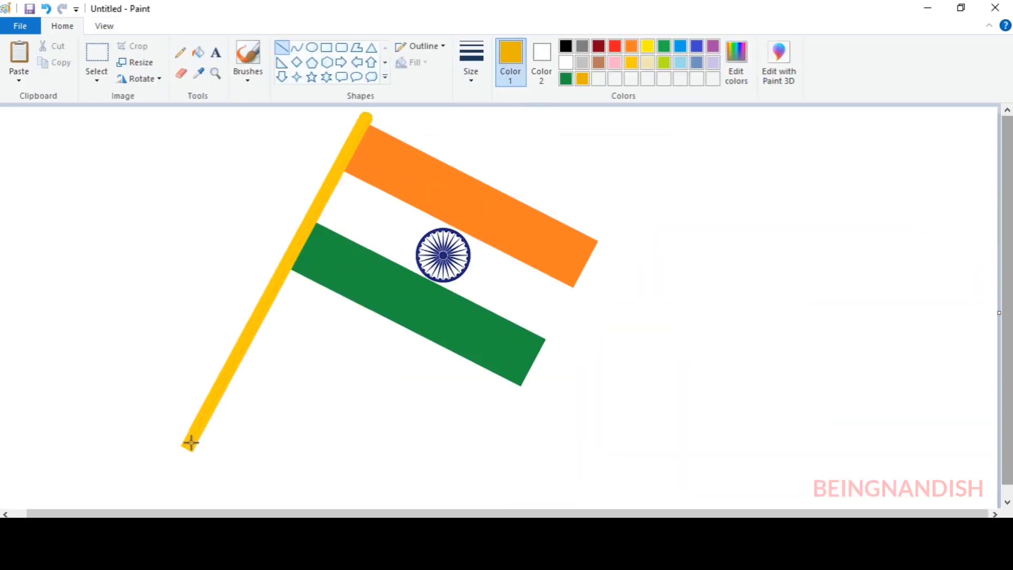
pyautogui.click(736, 76)
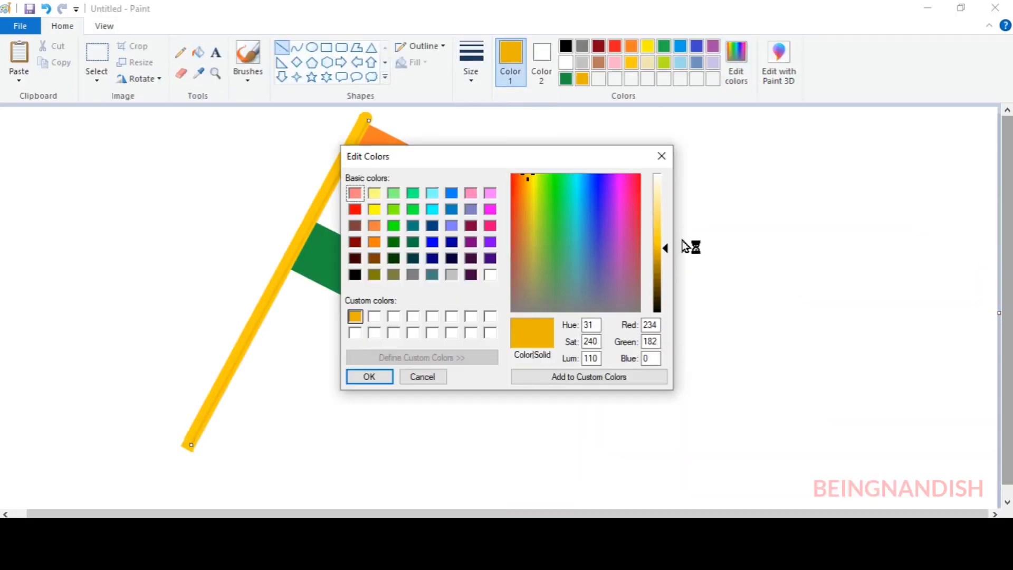
pyautogui.click(662, 206)
pyautogui.click(551, 376)
pyautogui.click(368, 377)
# Select the whole flag with its pole, copy it, and move it to the right on the canvas
pyautogui.click(97, 61)
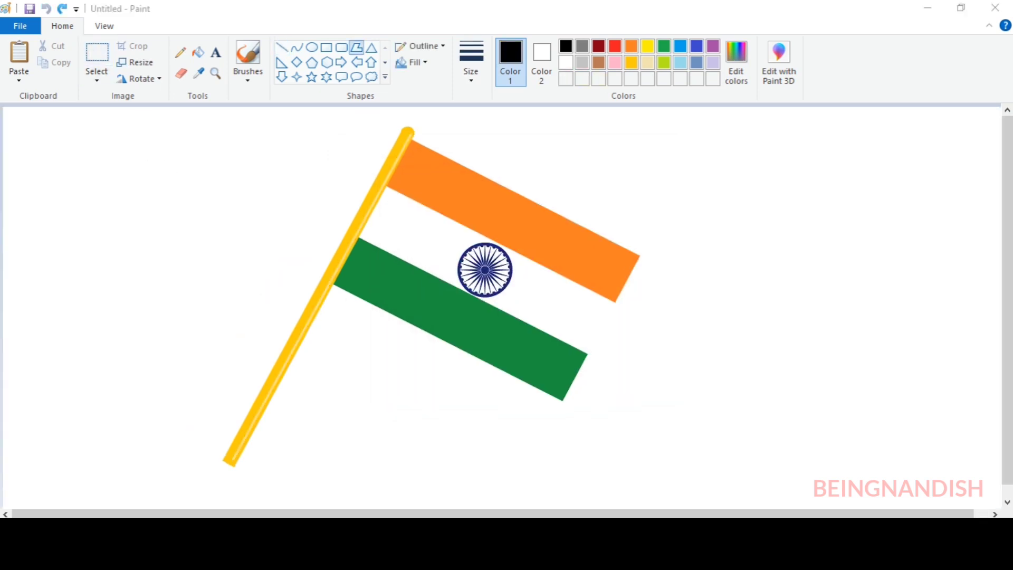
pyautogui.click(97, 61)
pyautogui.moveTo(171, 110); pyautogui.dragTo(245, 204)
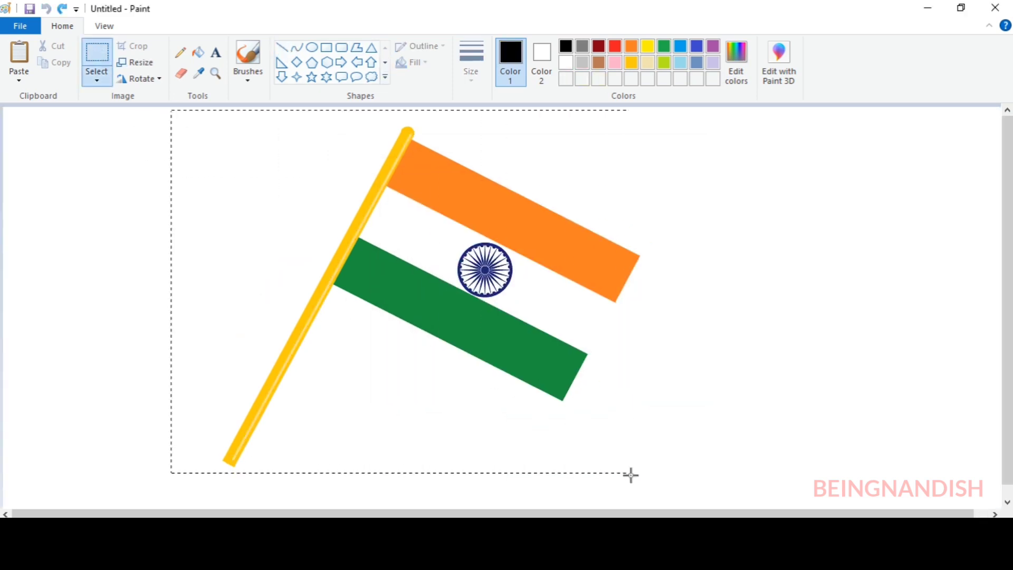
pyautogui.moveTo(630, 475); pyautogui.dragTo(646, 490)
pyautogui.rightClick(547, 217)
pyautogui.click(582, 245)
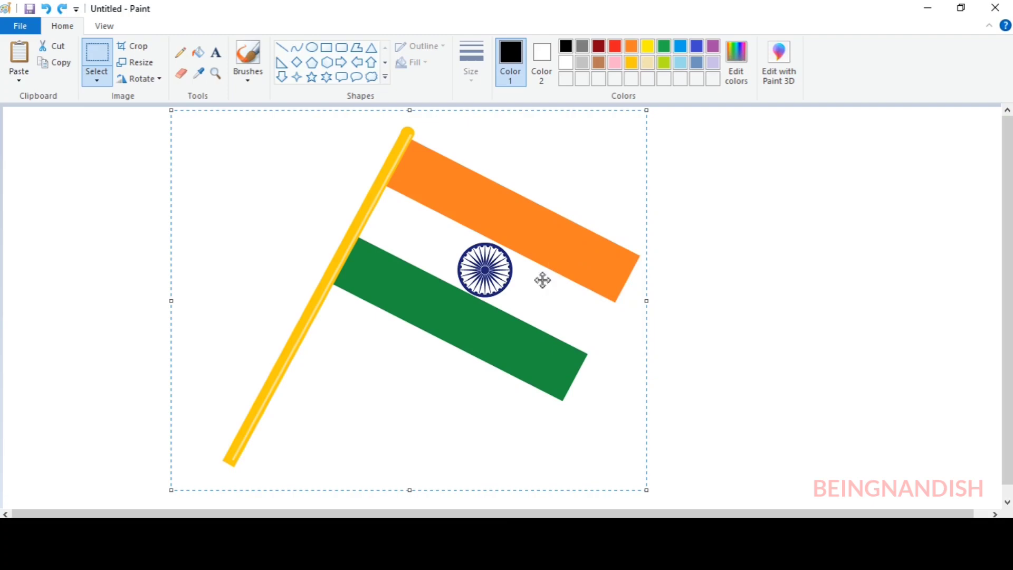
pyautogui.moveTo(543, 280); pyautogui.dragTo(724, 270)
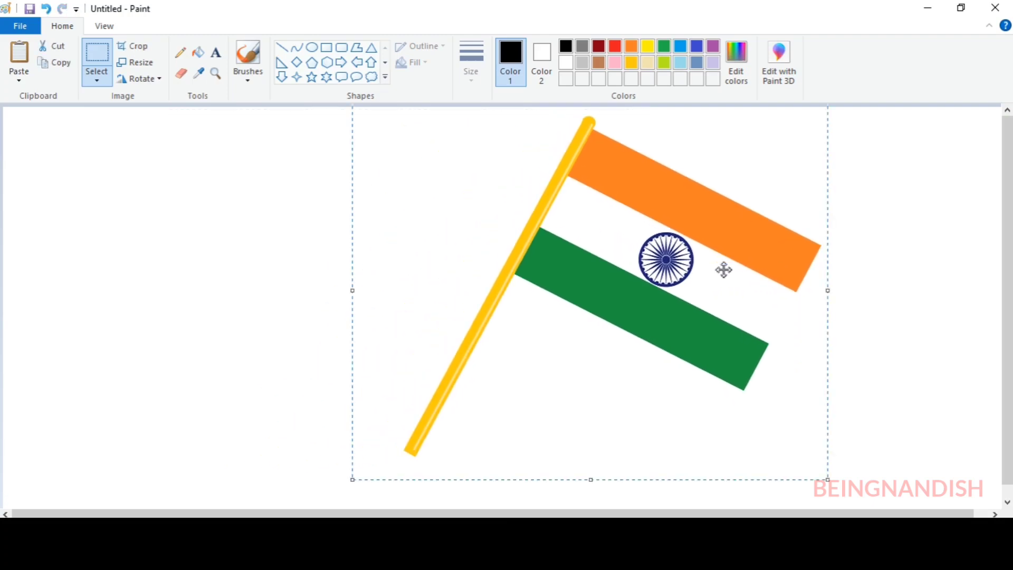
# Paste a copy of the flag with transparent selection, flip it horizontally, and position it so the two poles cross
pyautogui.click(97, 80)
pyautogui.click(142, 215)
pyautogui.rightClick(244, 210)
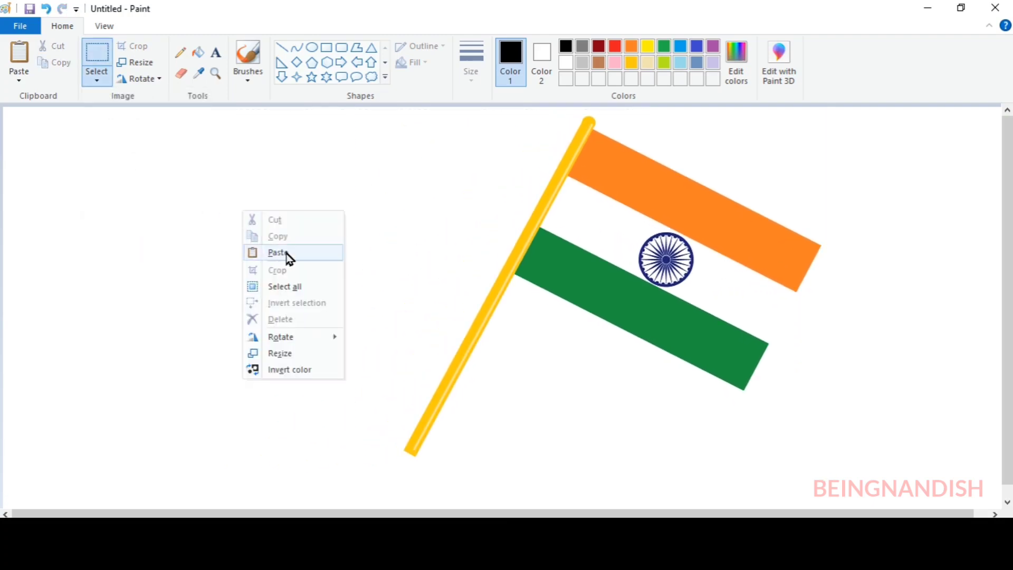
pyautogui.click(285, 254)
pyautogui.rightClick(285, 252)
pyautogui.moveTo(346, 379)
pyautogui.click(457, 445)
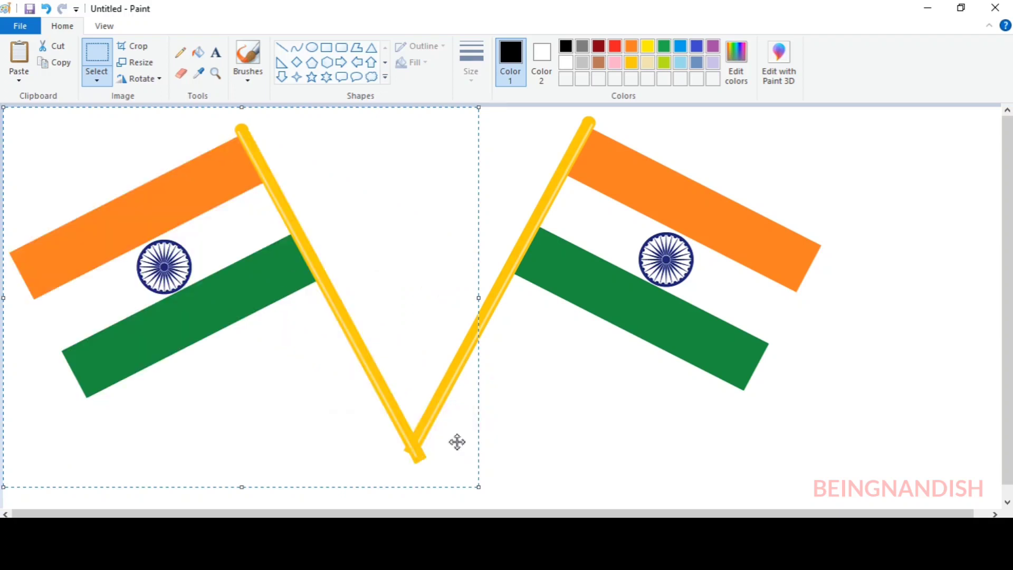
pyautogui.moveTo(510, 342); pyautogui.dragTo(533, 346)
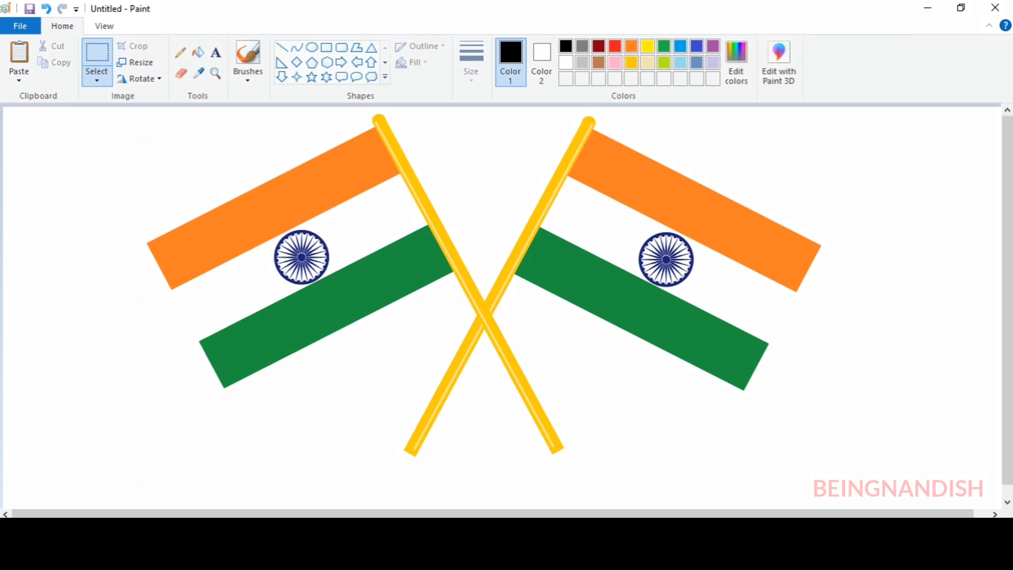